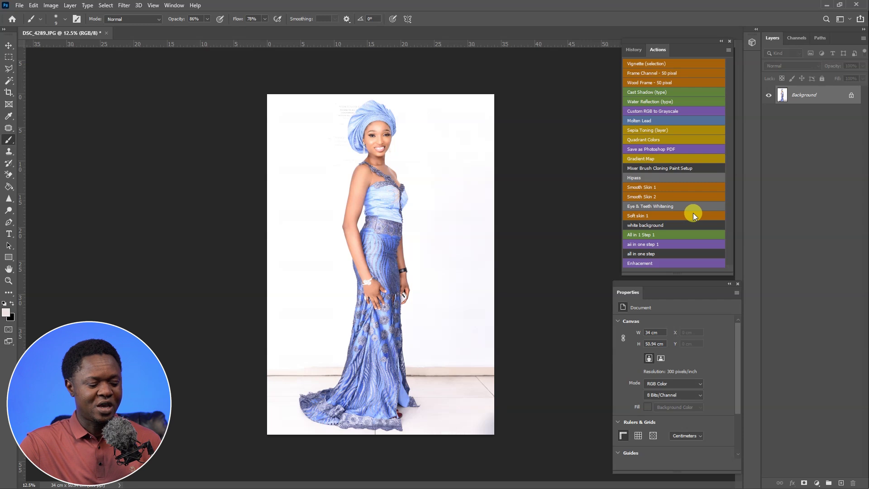
Step: Examine the woman's face, skin, dress and the white background of the portrait up close
key(ctrl+plus)
drag(431, 219, 409, 356)
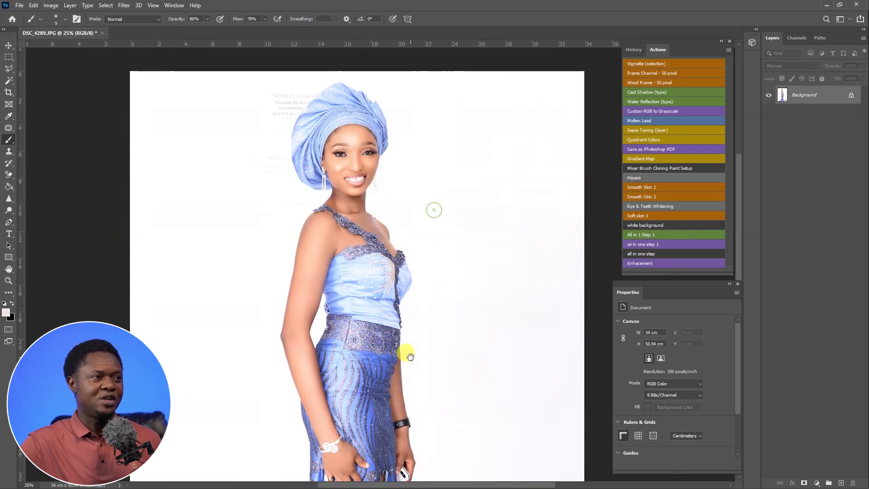
key(ctrl+plus)
key(ctrl+plus)
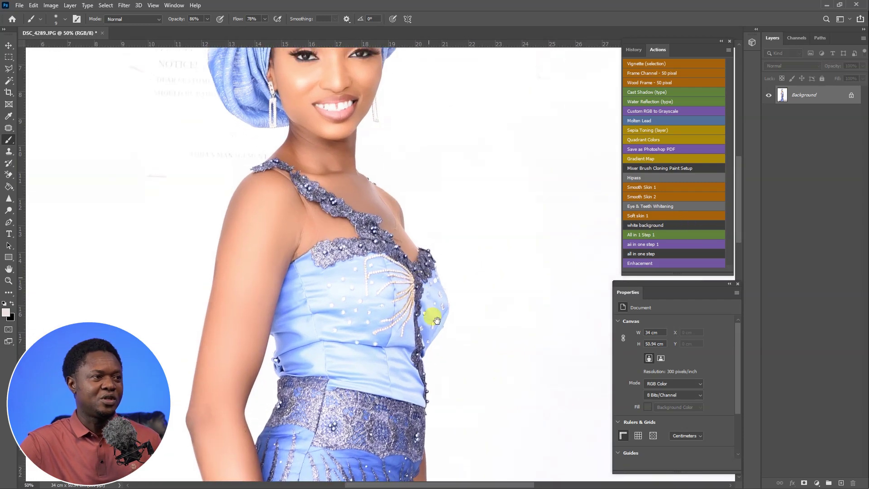
drag(436, 320, 462, 285)
key(ctrl+minus)
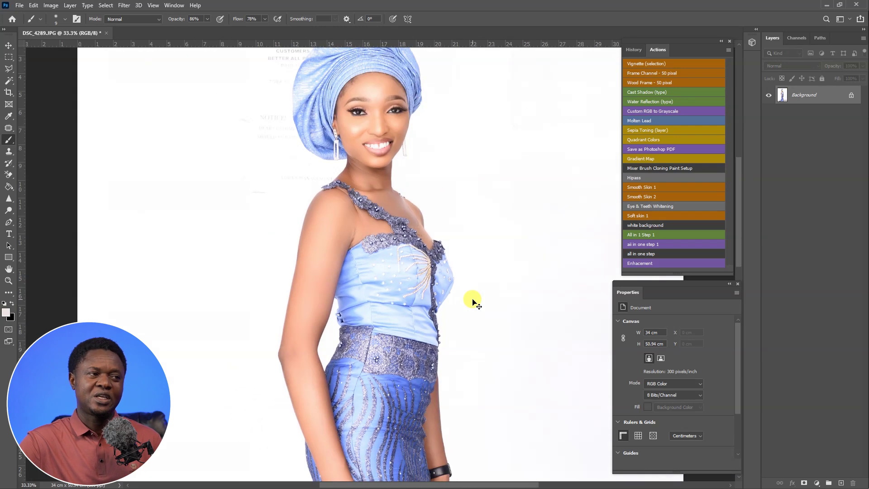
key(ctrl+minus)
key(ctrl+minus)
mouse_move(449, 311)
mouse_down()
mouse_move(474, 273)
mouse_move(456, 258)
mouse_move(452, 241)
mouse_up()
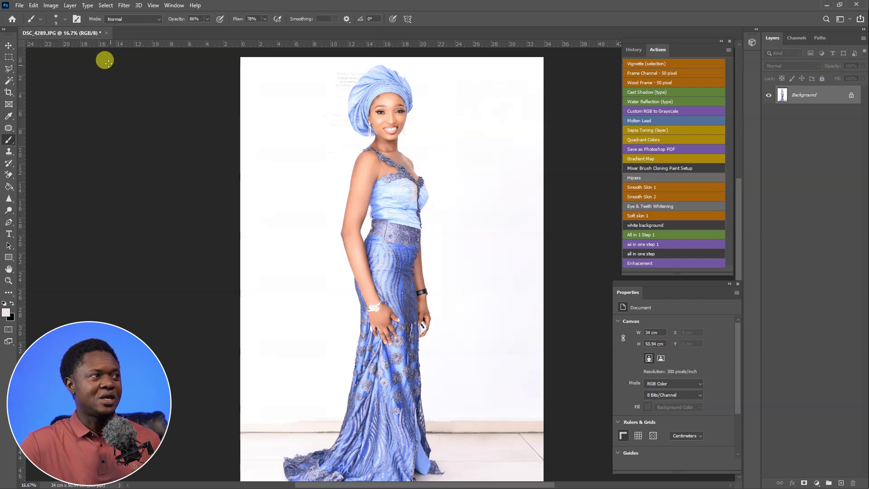
Step: Apply the Camera Raw Filter to the photo, with basic exposure at -0.65 and contrast at +23
click(124, 5)
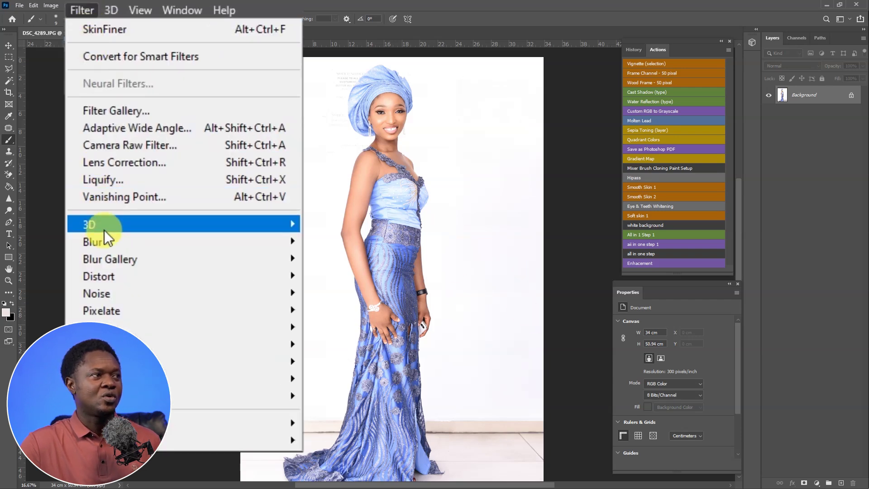
click(118, 147)
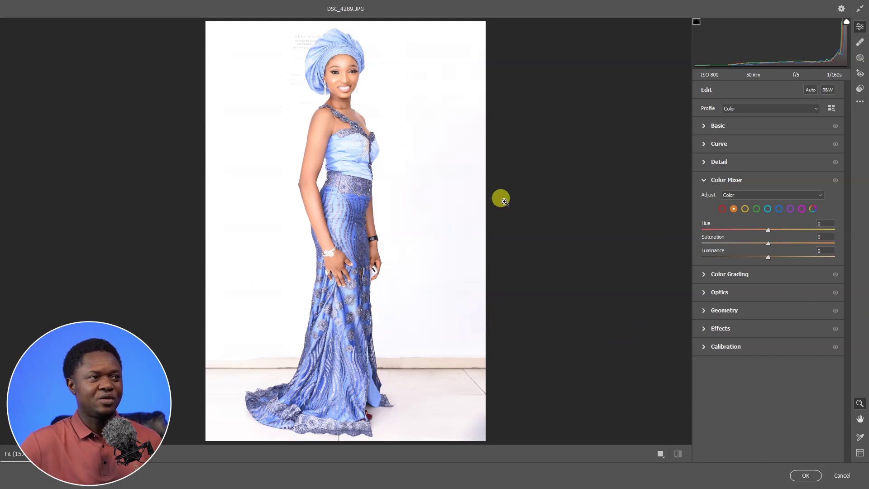
click(537, 100)
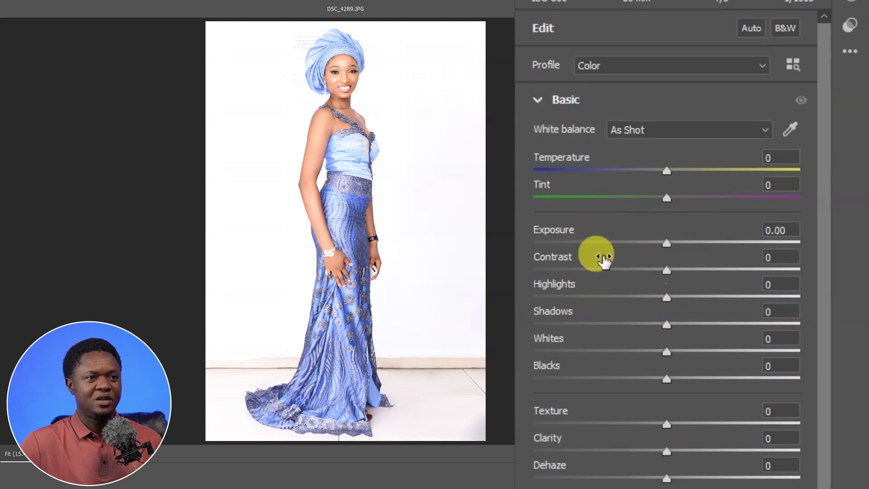
drag(659, 241, 648, 244)
drag(671, 270, 700, 268)
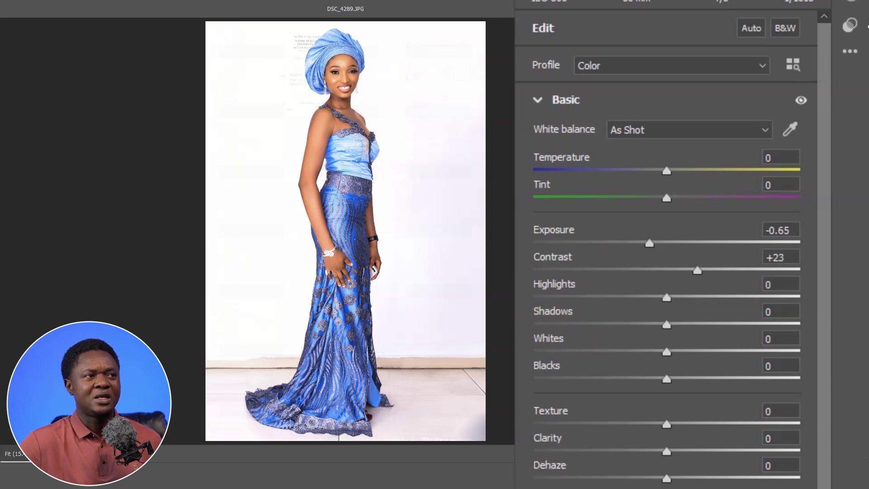
Step: Lower the photo's highlights to -26 and whites to -16 in the basic adjustments
drag(374, 94, 395, 225)
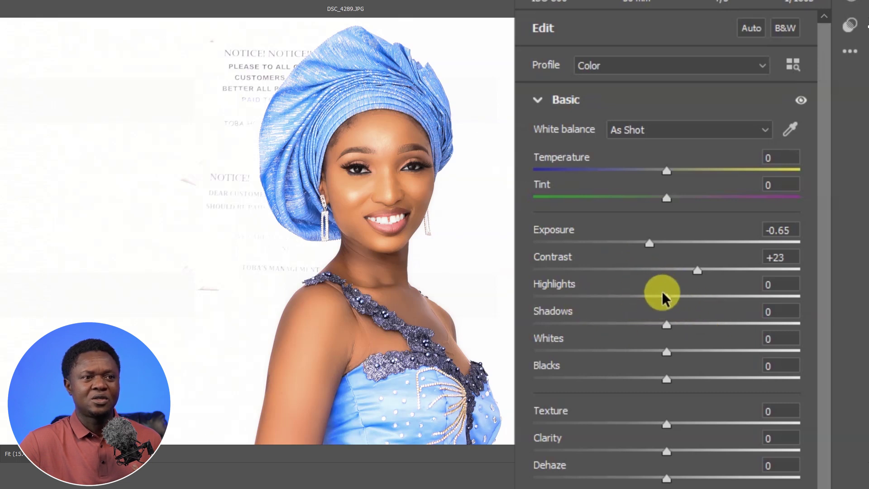
drag(663, 300, 631, 297)
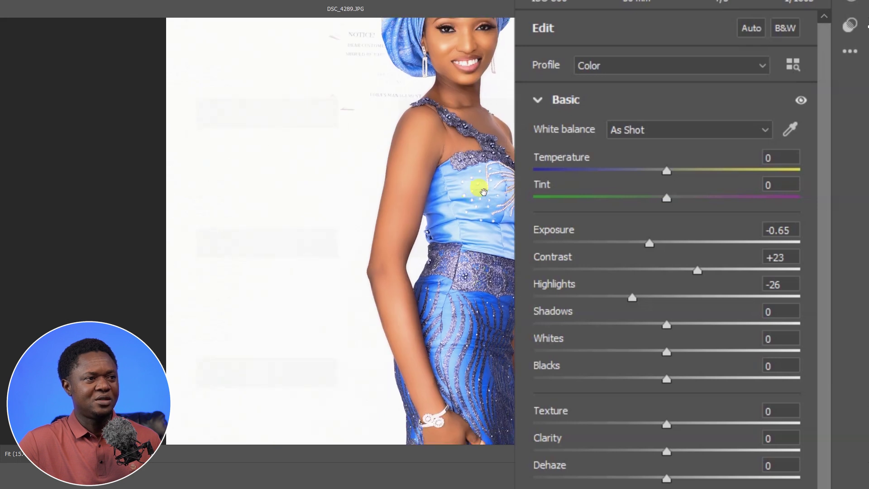
scroll(485, 145, up, 3)
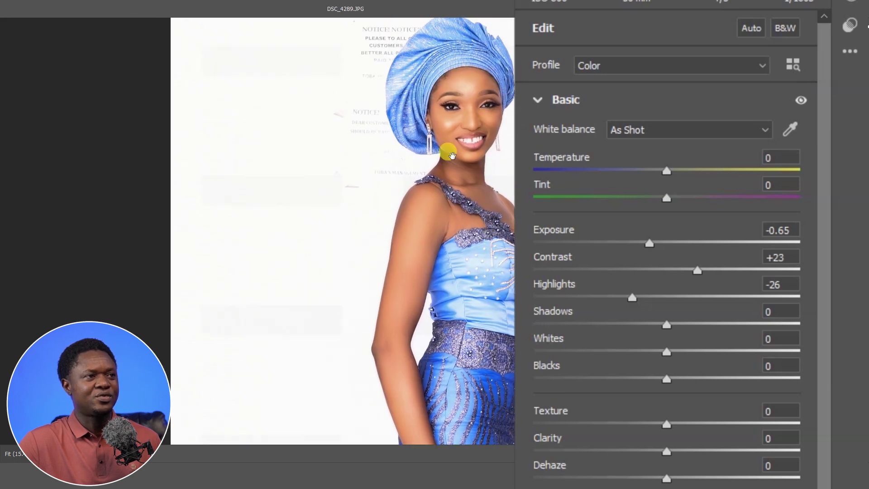
drag(502, 312, 490, 181)
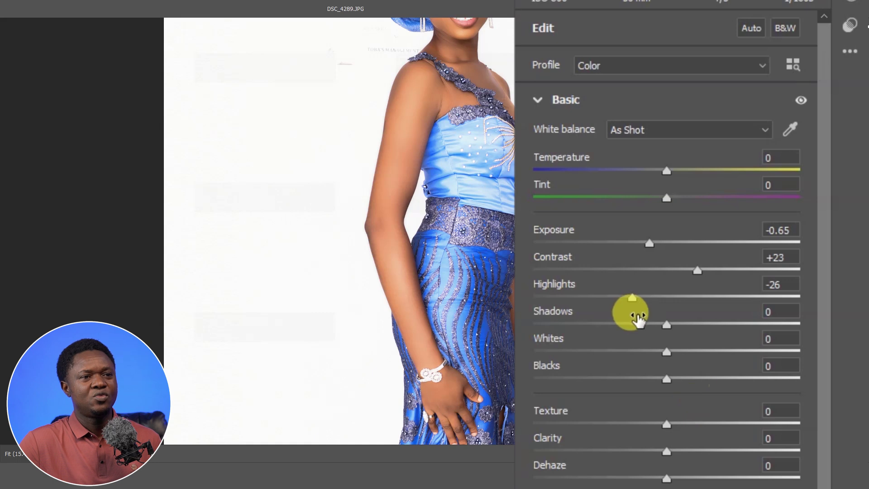
drag(663, 351, 641, 351)
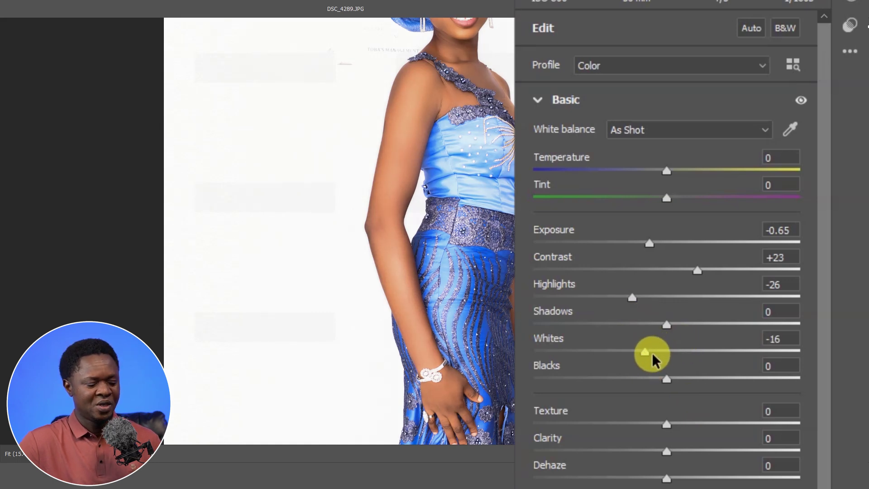
Step: Darken the skin tones by setting the Color Mixer's orange luminance to -5
scroll(653, 285, down, 5)
scroll(644, 212, down, 2)
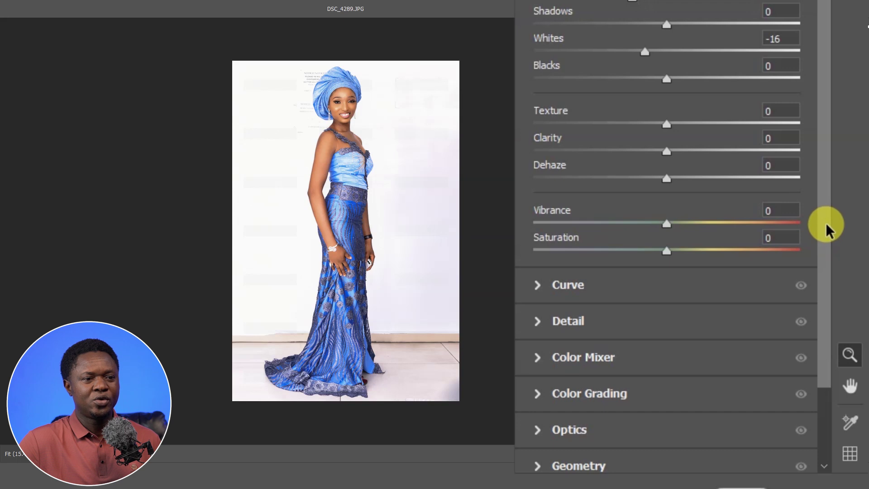
scroll(746, 329, down, 2)
click(534, 279)
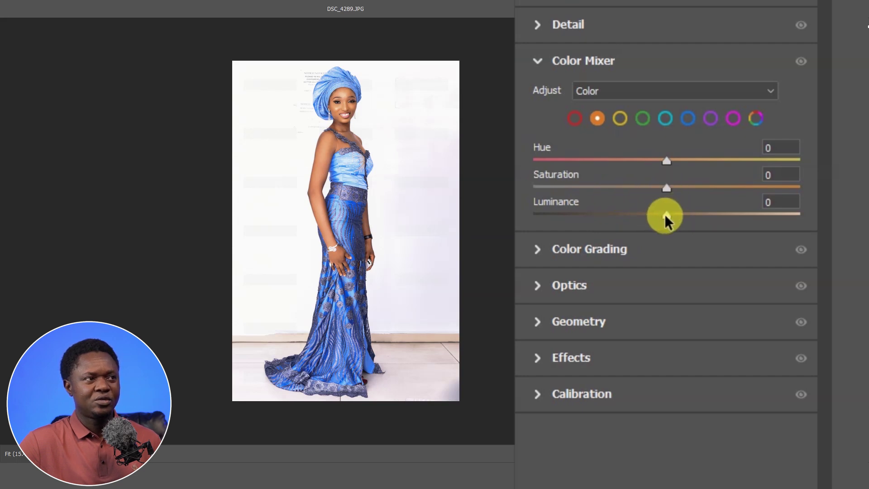
drag(666, 214, 646, 218)
key(ctrl+plus)
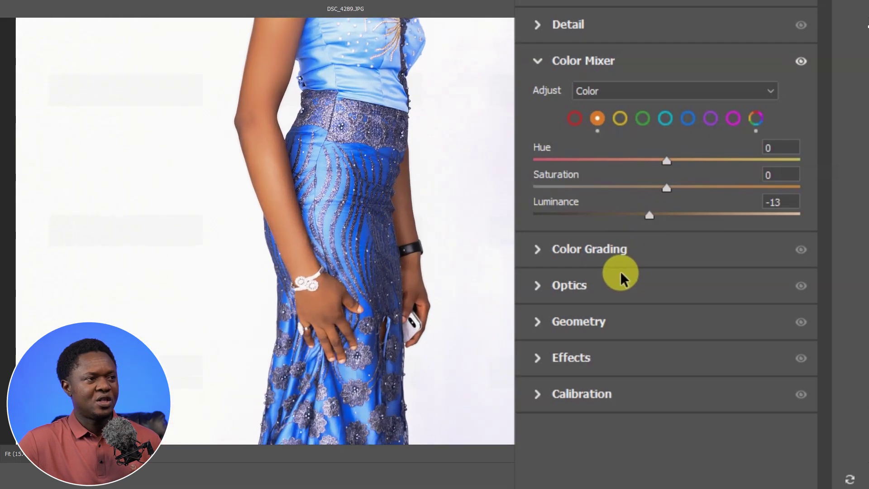
drag(452, 171, 426, 372)
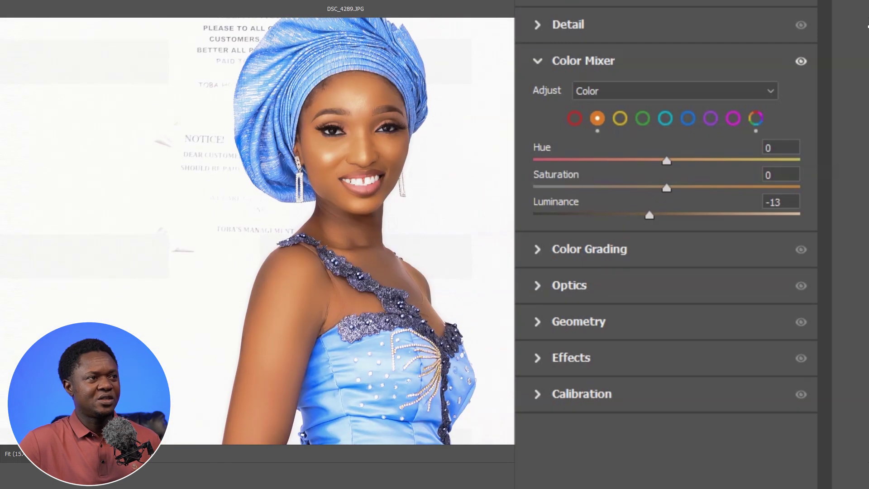
mouse_move(650, 211)
mouse_down()
mouse_move(595, 218)
mouse_move(658, 221)
mouse_up()
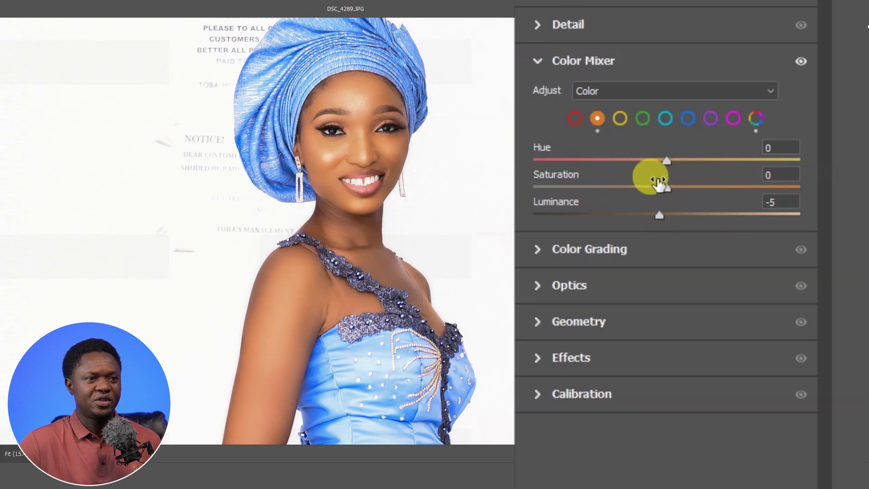
Step: Set the Color Mixer's yellow luminance to -13 and yellow saturation to +2
click(621, 119)
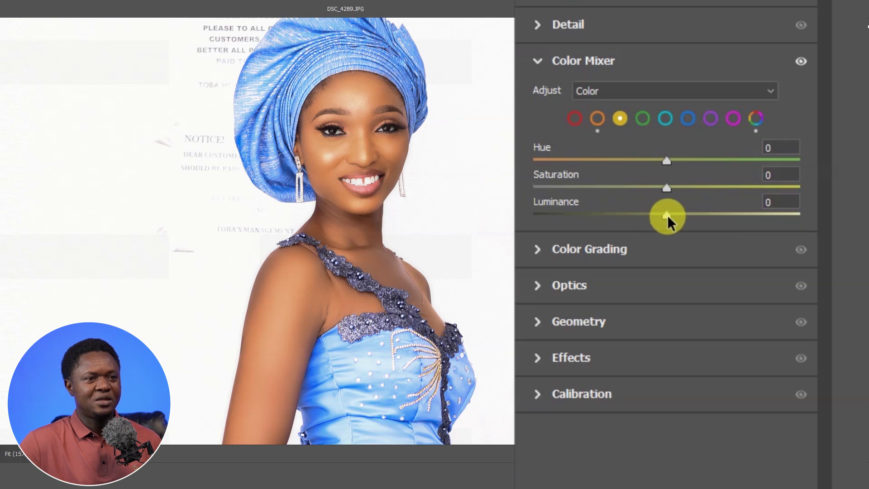
mouse_move(667, 216)
mouse_down()
mouse_move(637, 216)
mouse_move(647, 218)
mouse_up()
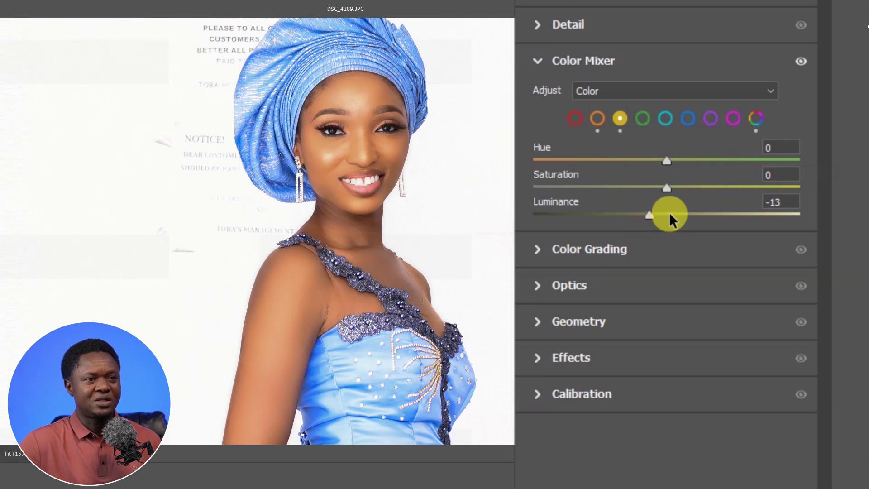
mouse_move(669, 189)
mouse_down()
mouse_move(677, 188)
mouse_move(670, 187)
mouse_up()
drag(670, 156, 669, 156)
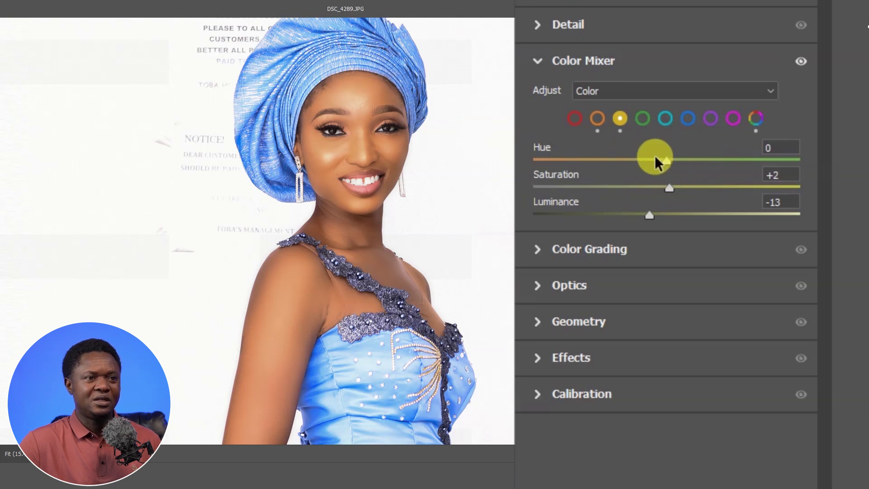
Step: In the Color Mixer, set greens to saturation +18 and luminance -9, and aquas to saturation +20 and luminance -17
click(642, 121)
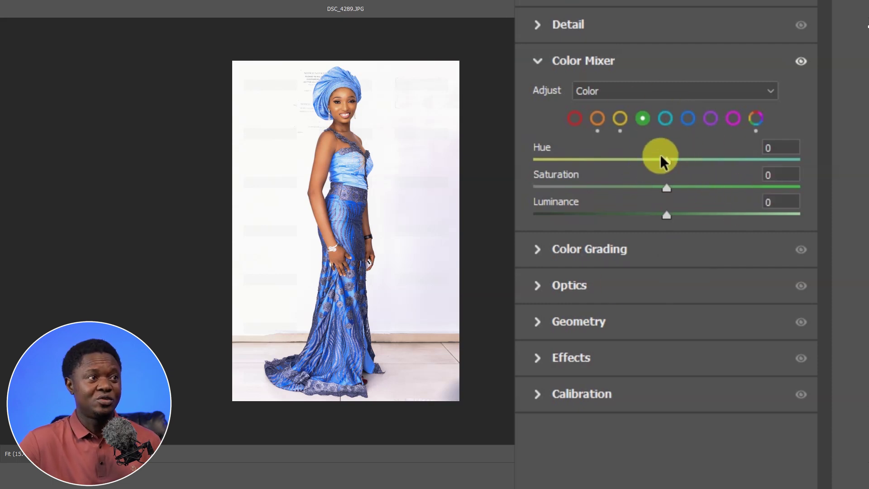
key(ctrl+plus)
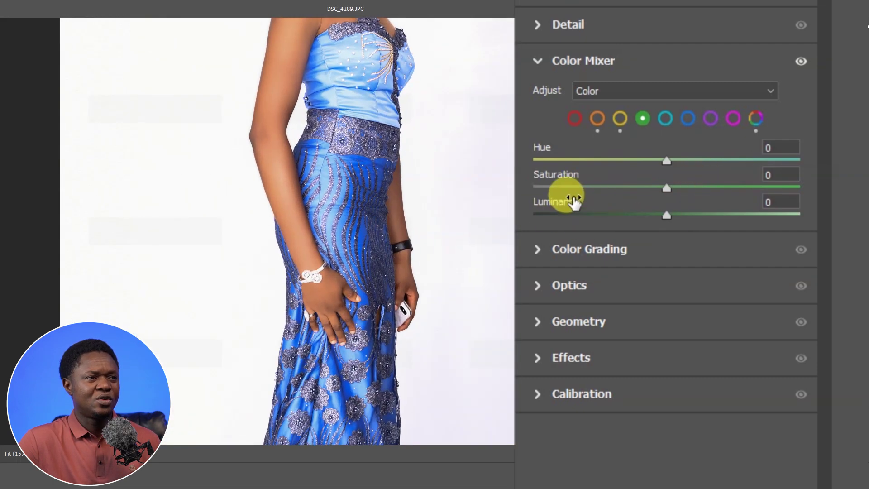
scroll(467, 204, up, 5)
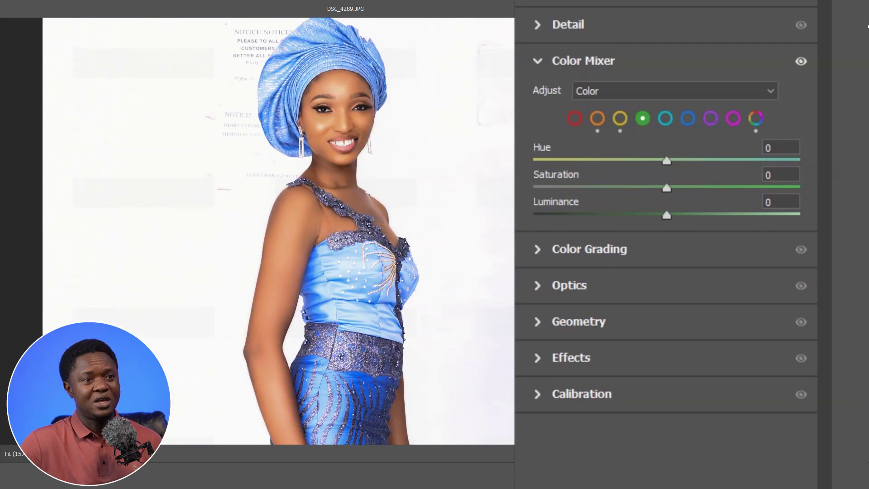
drag(665, 189, 690, 186)
drag(663, 215, 649, 213)
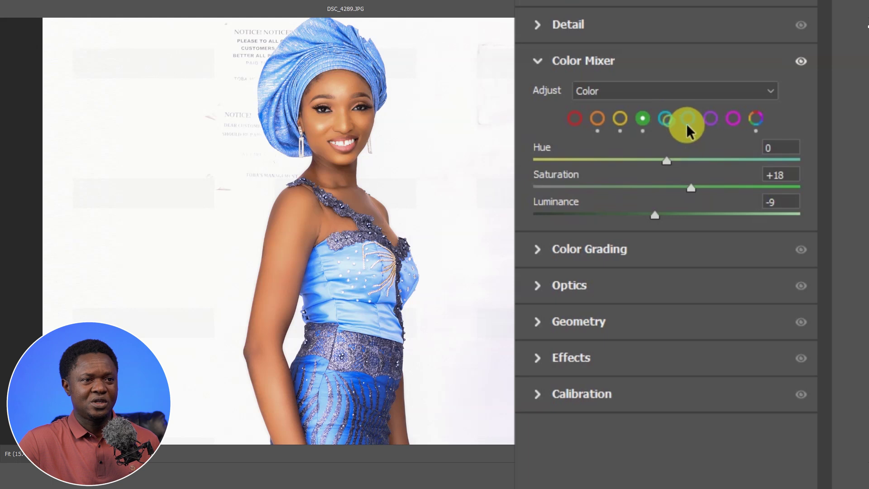
click(665, 119)
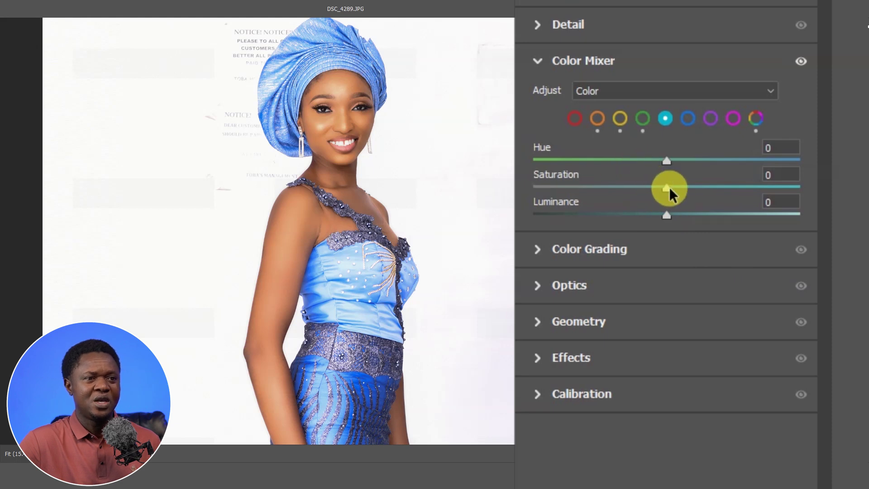
drag(669, 188, 641, 218)
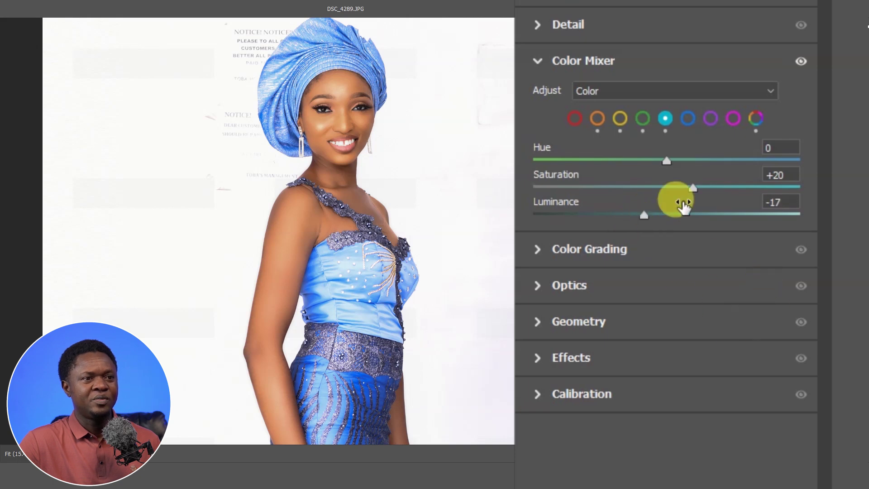
Step: In the Color Mixer, set blues to saturation +16 and luminance -5, and purples to saturation +12 and luminance -10
click(685, 119)
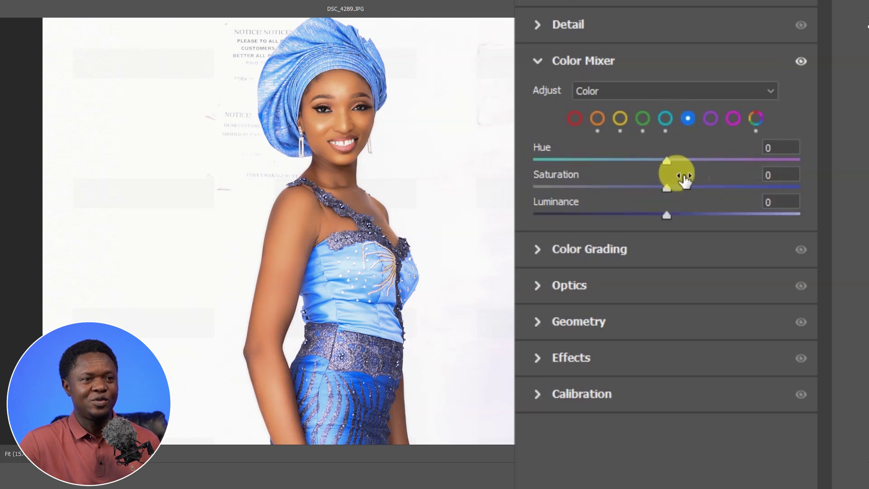
drag(667, 186, 689, 192)
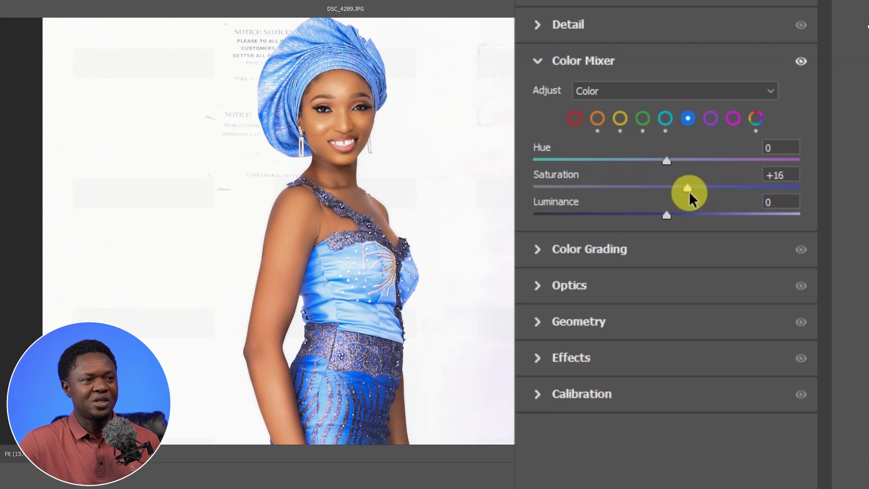
drag(666, 216, 648, 213)
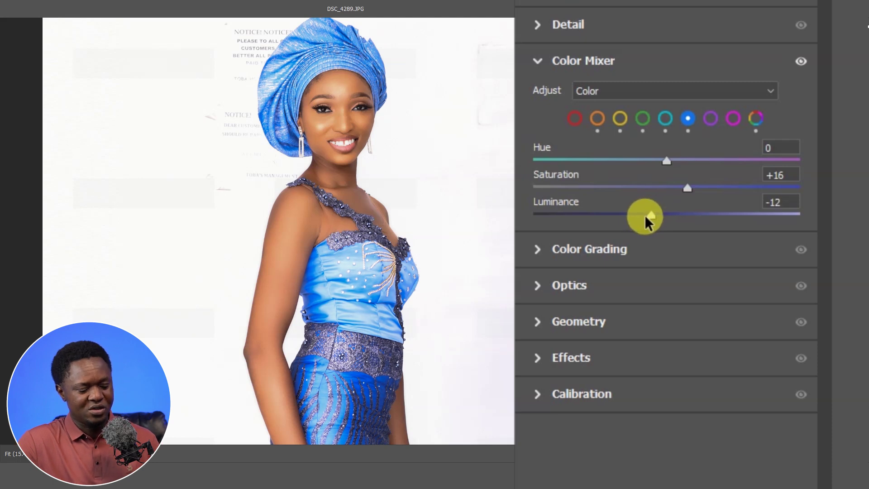
key(ctrl+0)
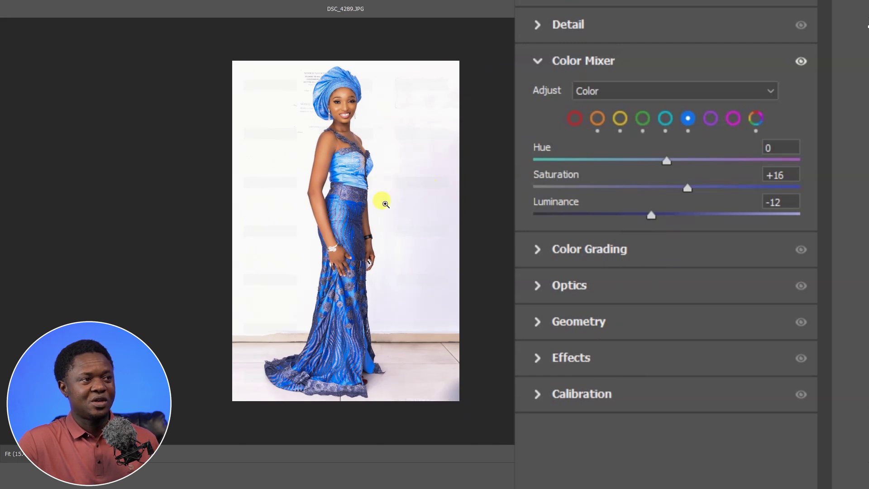
mouse_move(650, 214)
mouse_down()
mouse_move(629, 216)
mouse_move(659, 219)
mouse_up()
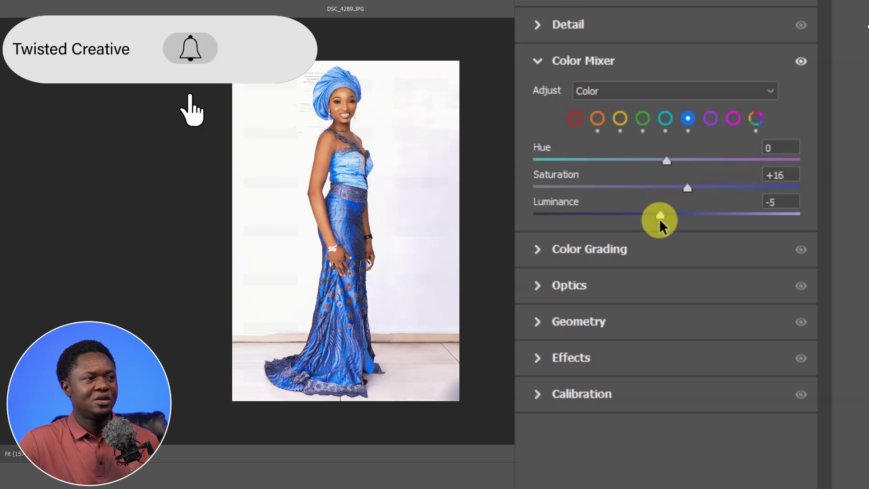
click(709, 118)
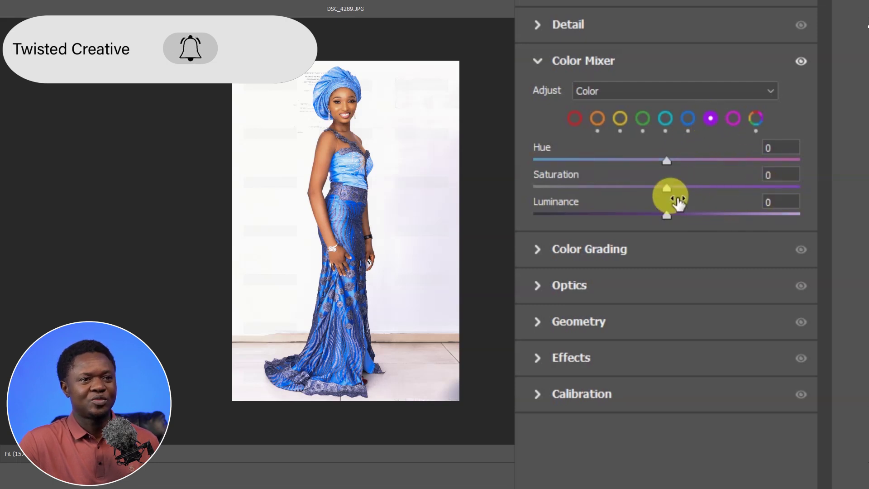
drag(670, 189, 649, 215)
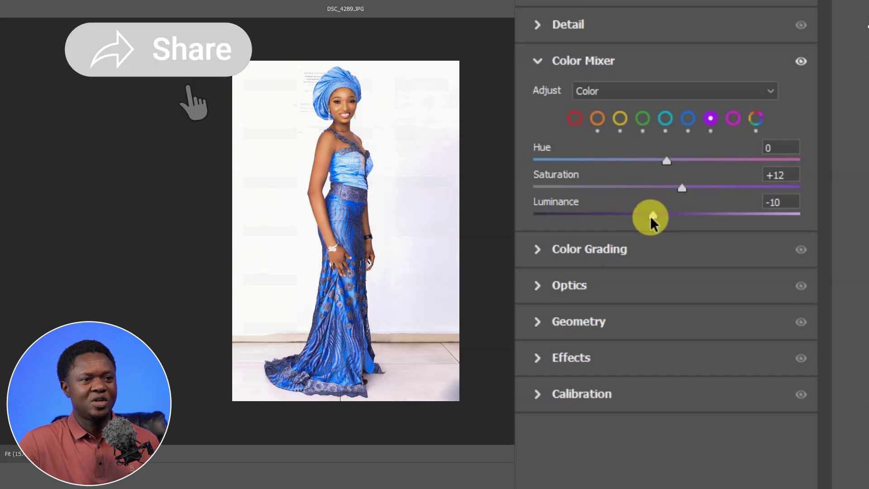
Step: In the Color Mixer, set magentas to saturation +11 and luminance -7
click(733, 118)
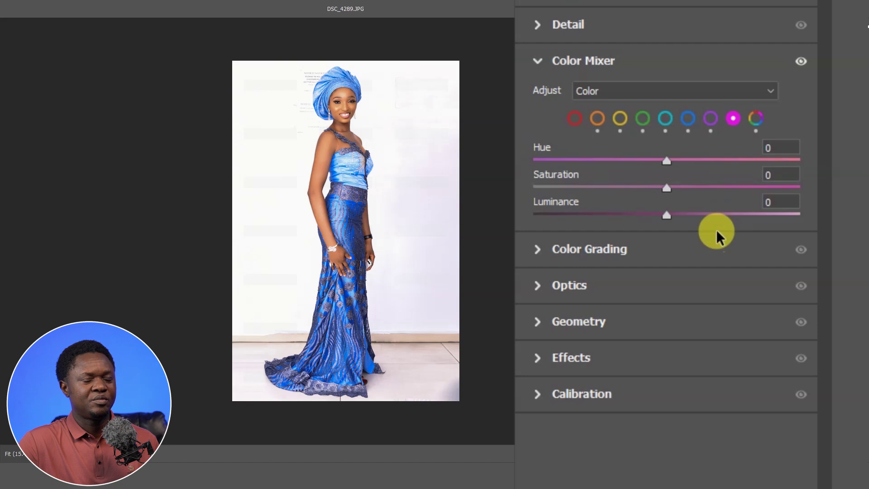
drag(666, 186, 680, 186)
drag(663, 218, 650, 216)
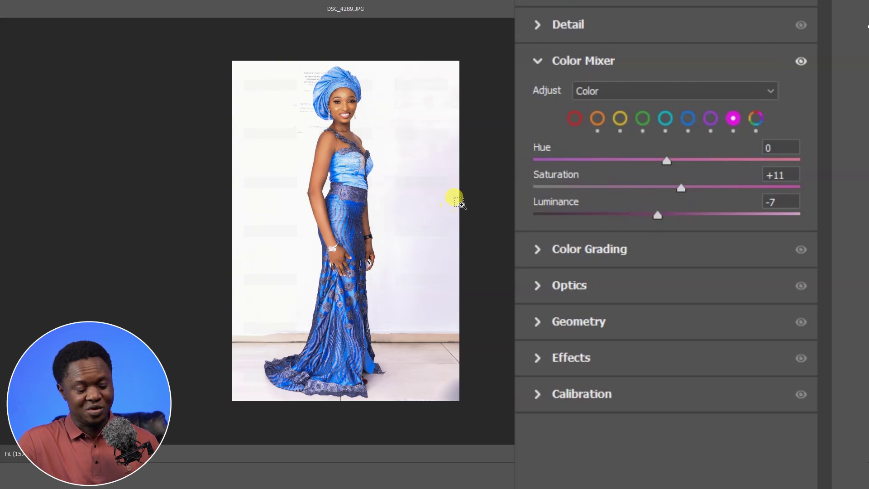
Step: Inspect the corrected face and dress up close, and compare the full portrait with the original side by side
click(452, 202)
drag(387, 128, 409, 336)
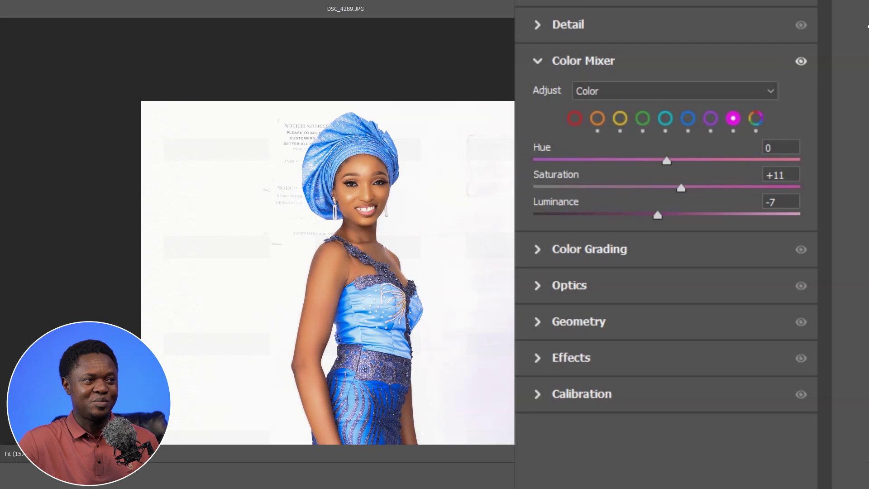
key(ctrl+0)
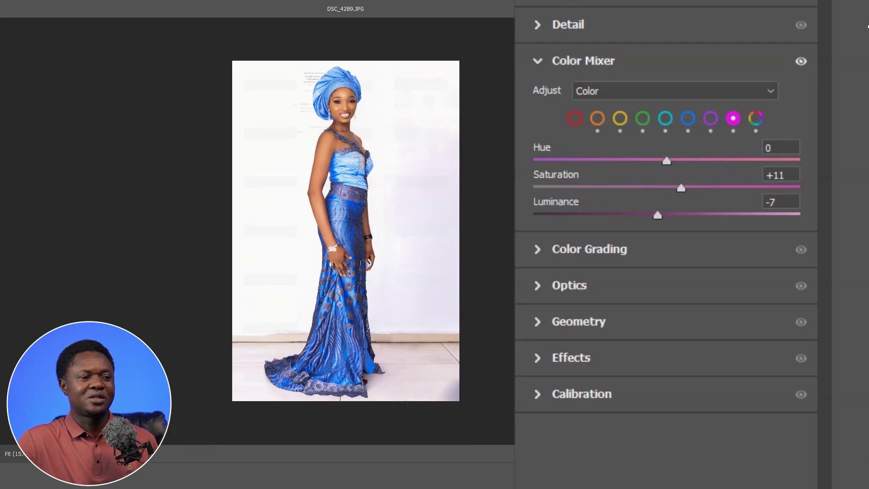
click(634, 453)
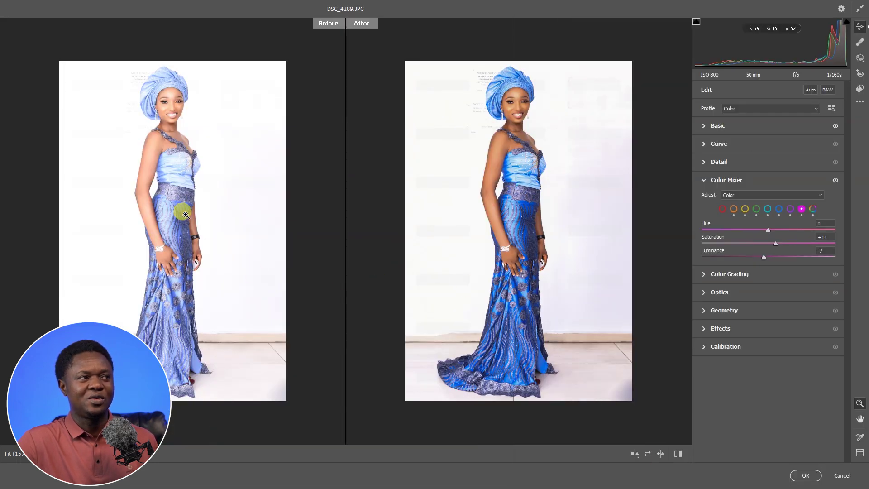
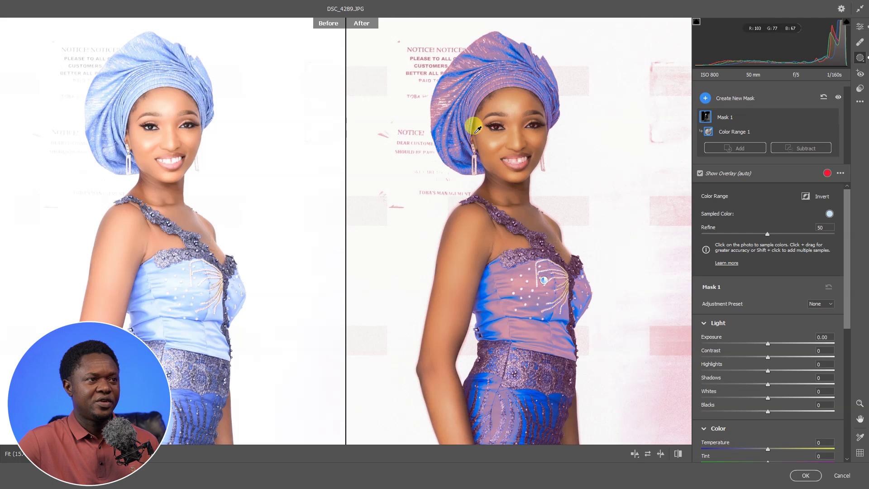
Step: Examine how the color range mask's overlay covers the headgear, bodice and skirt
key(space)
drag(530, 393, 508, 129)
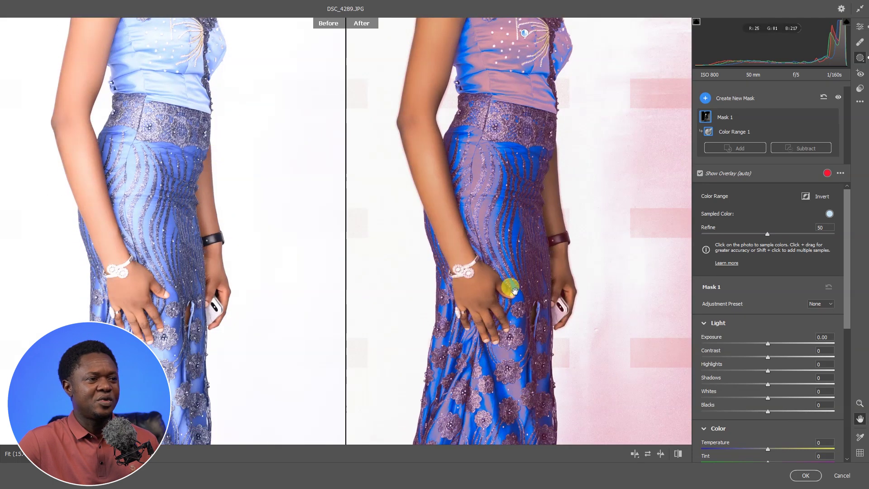
drag(483, 176, 489, 294)
scroll(482, 277, up, 3)
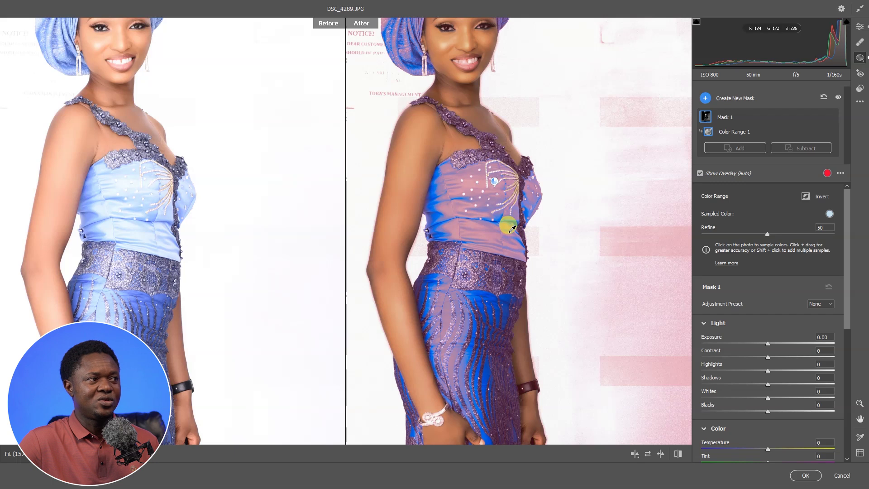
Step: Try green, orange, aqua and blue as the mask overlay color, return it to red, and toggle the overlay off and on
click(828, 173)
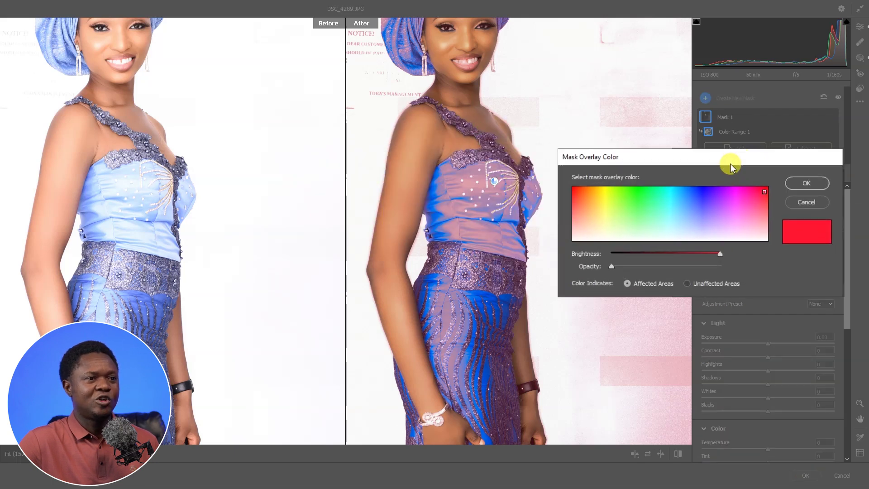
click(439, 160)
drag(684, 181, 621, 189)
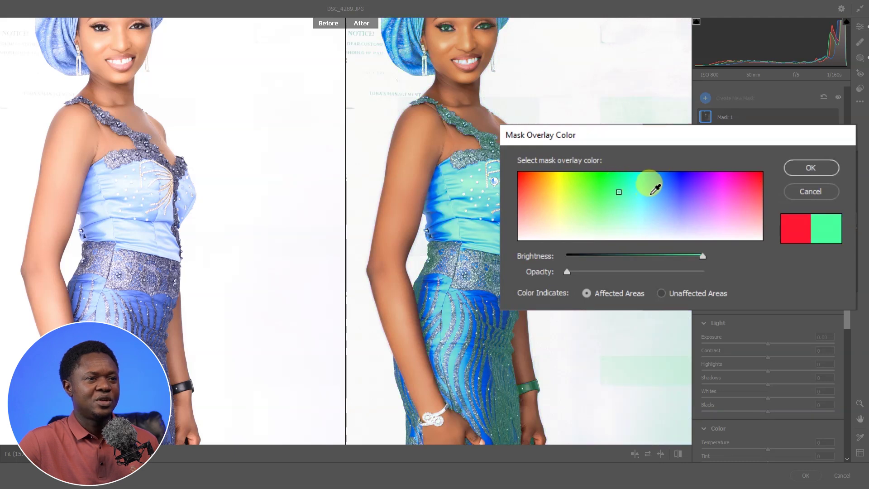
click(550, 186)
click(532, 182)
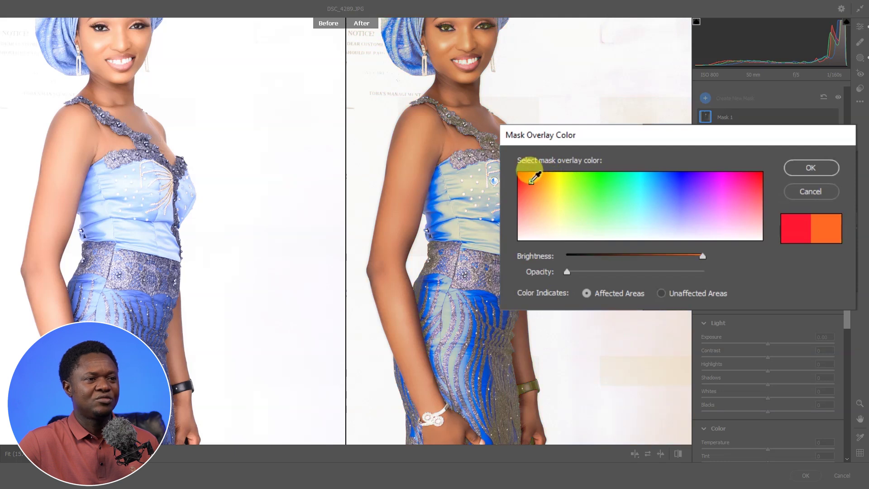
click(626, 192)
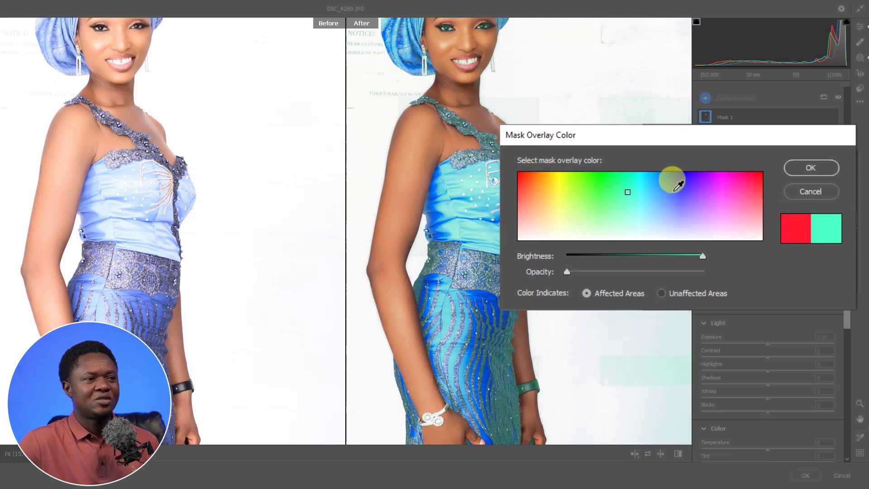
click(675, 191)
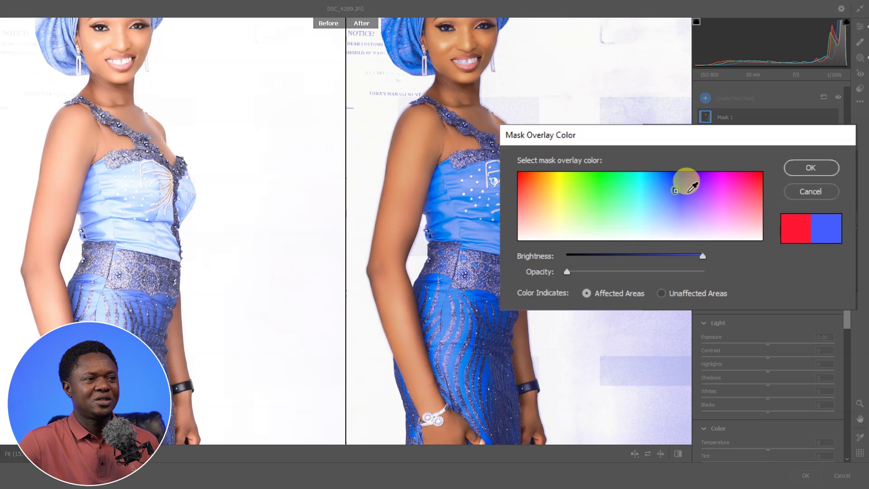
click(757, 177)
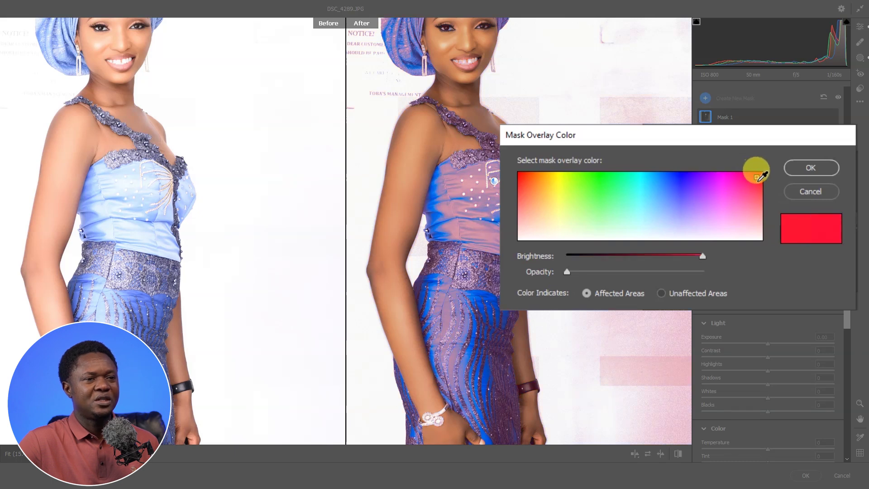
key(Return)
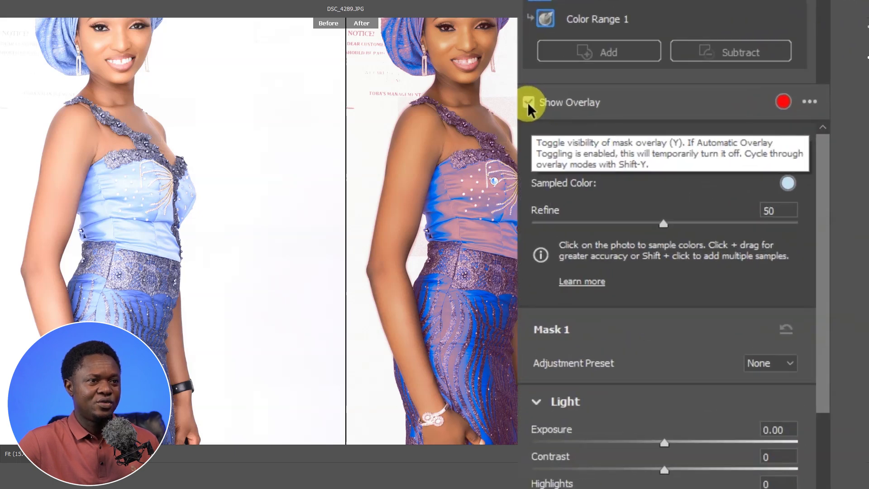
click(528, 102)
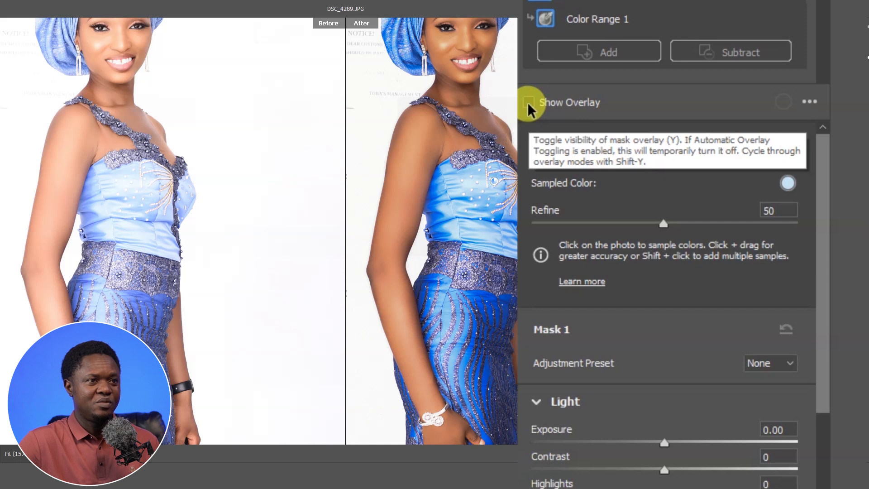
click(528, 102)
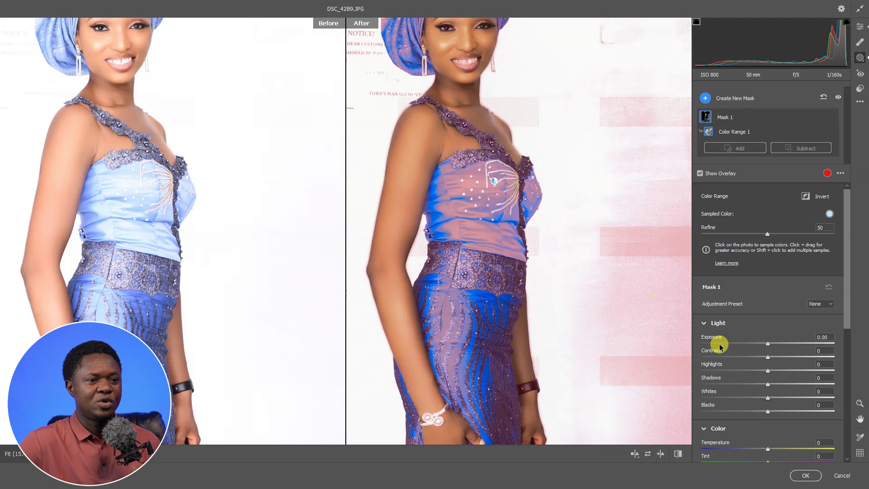
Step: For the dress's color range mask, set exposure to -0.70, contrast to +14 and highlights to +7, and lower the whites slightly
drag(661, 194, 638, 194)
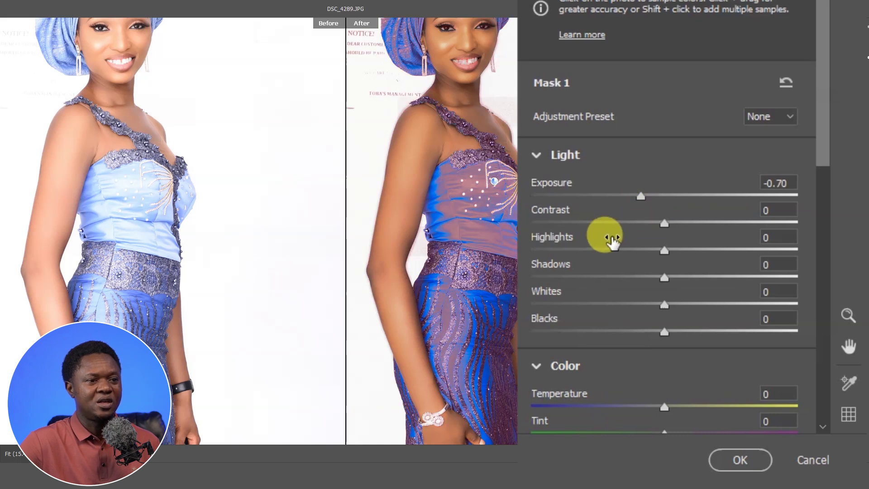
drag(666, 224, 682, 224)
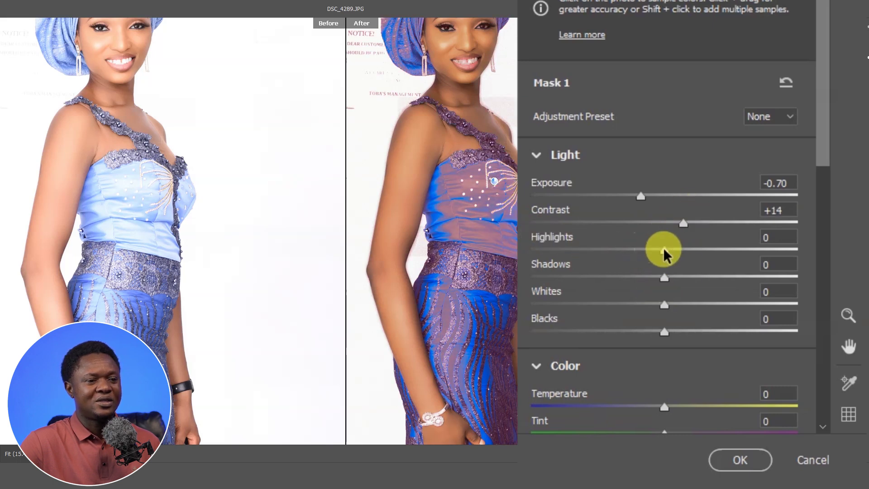
drag(664, 248, 672, 249)
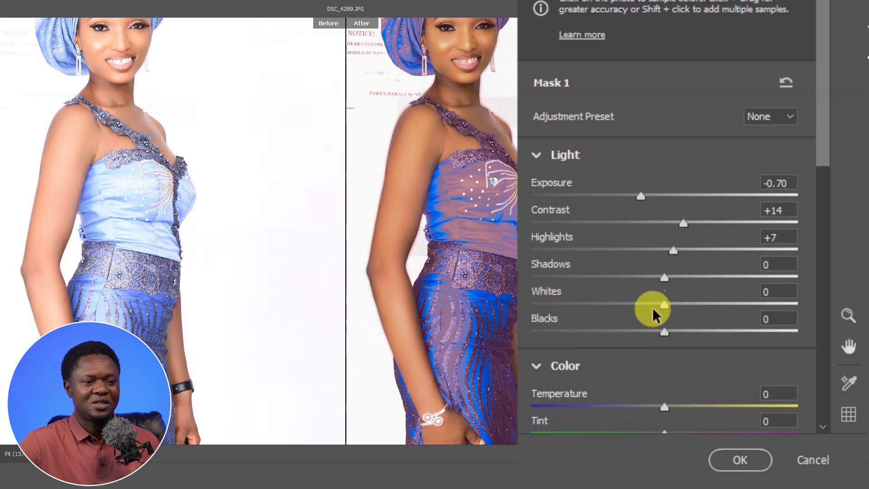
drag(662, 308, 656, 309)
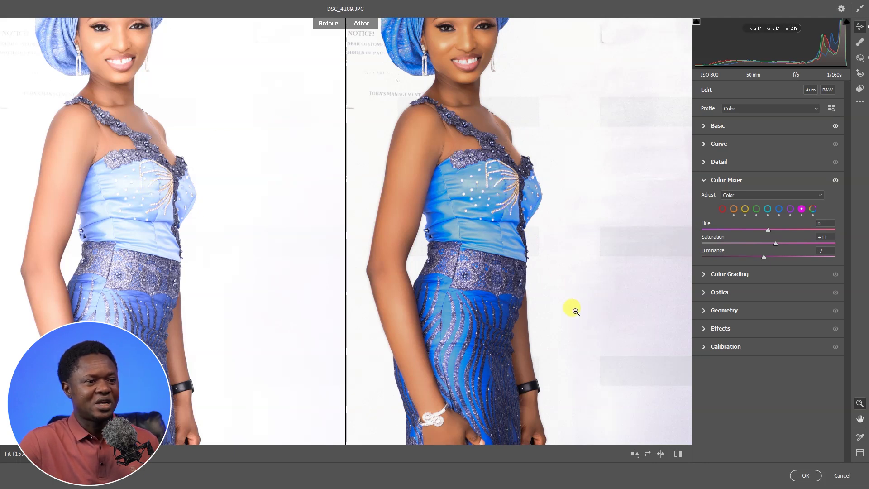
Step: Compare the masked adjustments with the original over the whole figure, then closely at the hands, skirt and headgear
alt+click(513, 285)
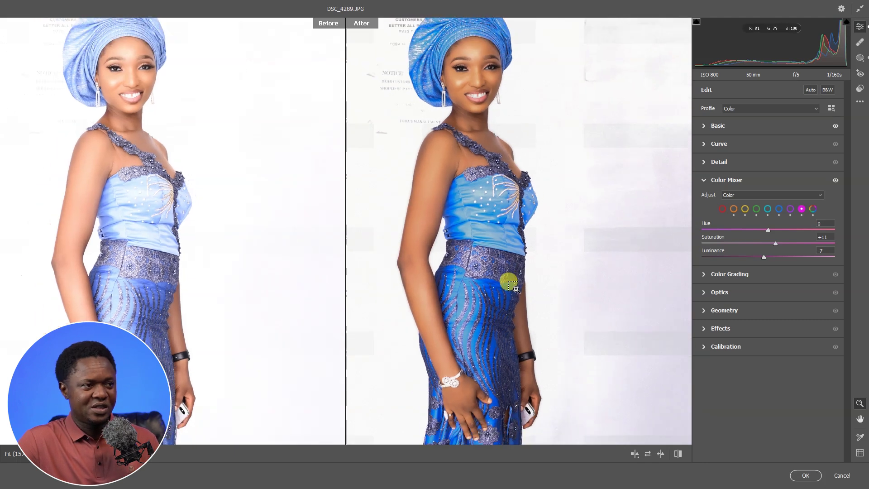
alt+click(515, 289)
click(593, 322)
alt+click(576, 313)
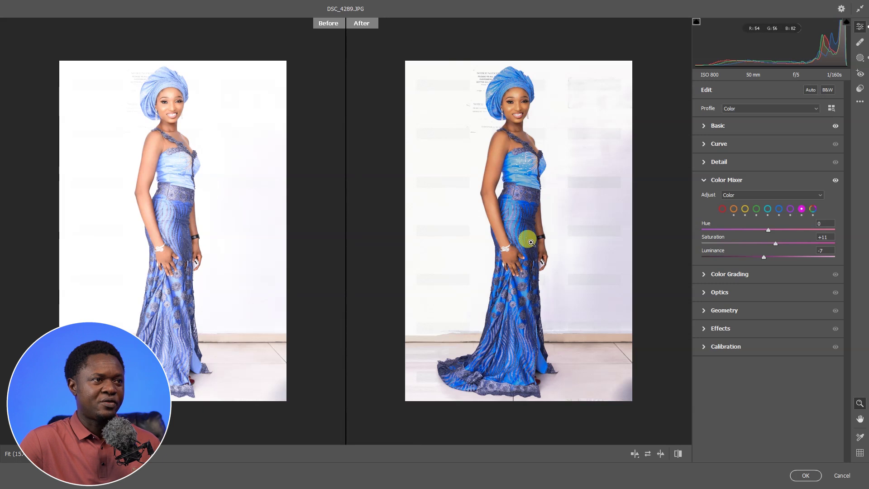
click(521, 174)
drag(506, 144, 487, 54)
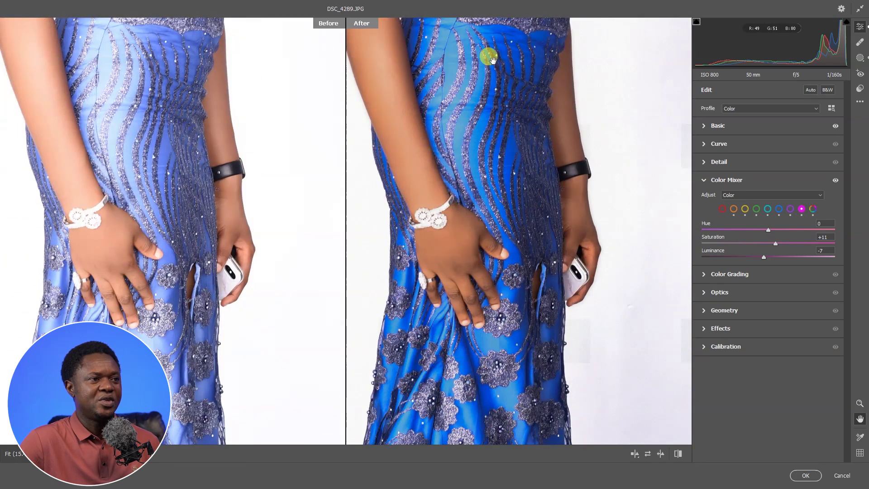
drag(498, 361, 484, 174)
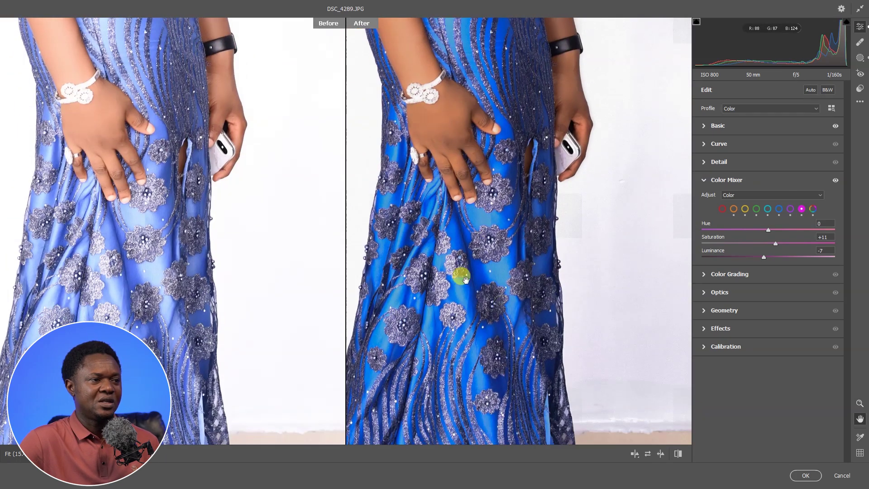
drag(466, 337, 490, 301)
drag(505, 334, 480, 354)
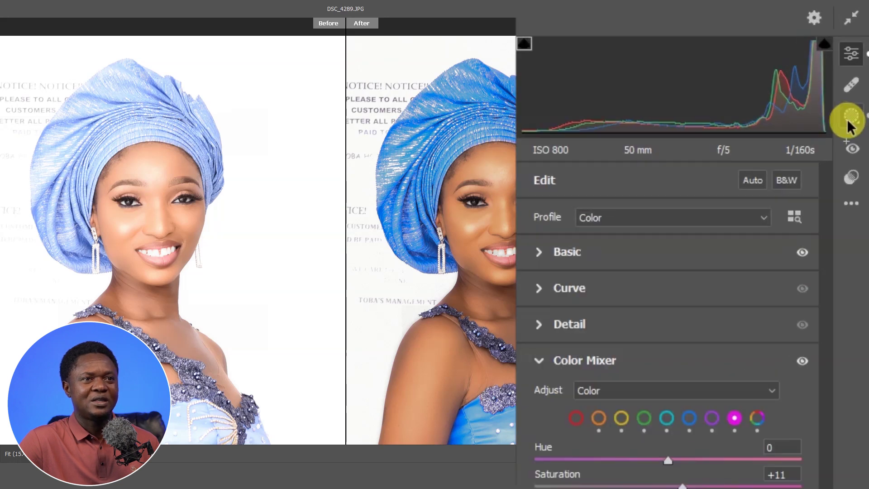
Step: Create a new Color Range mask by sampling the blue fabric of the headgear
click(849, 118)
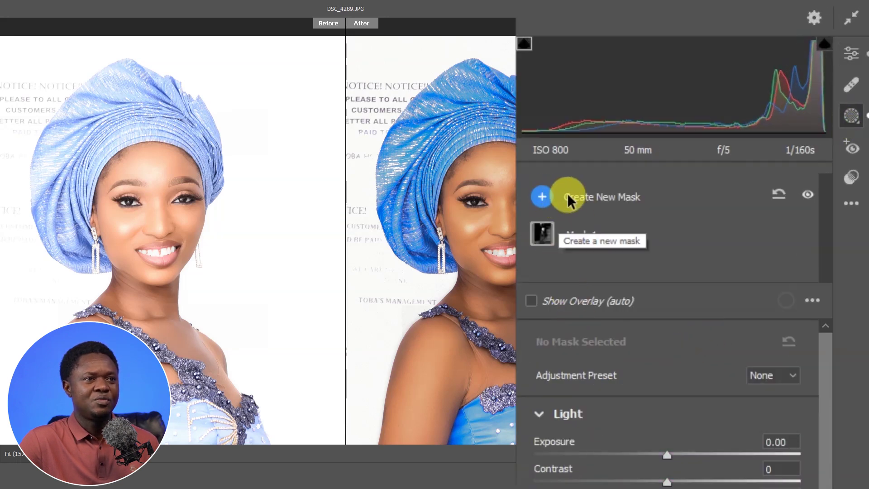
click(541, 196)
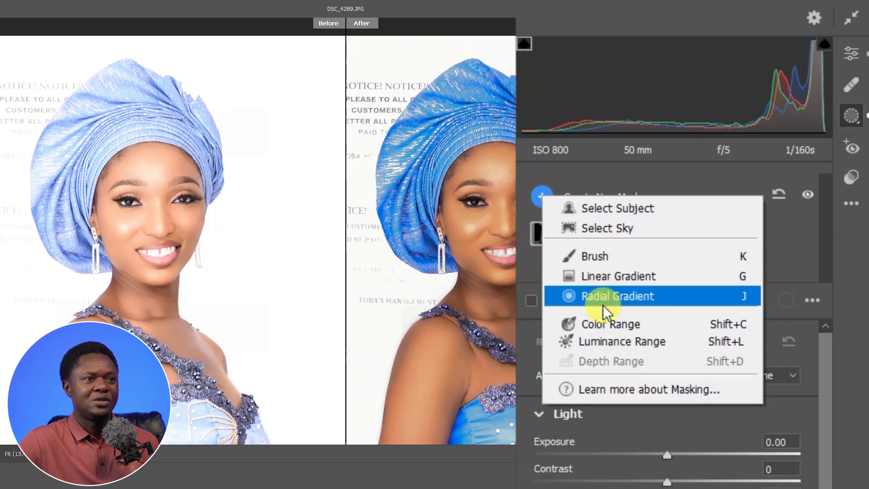
click(608, 323)
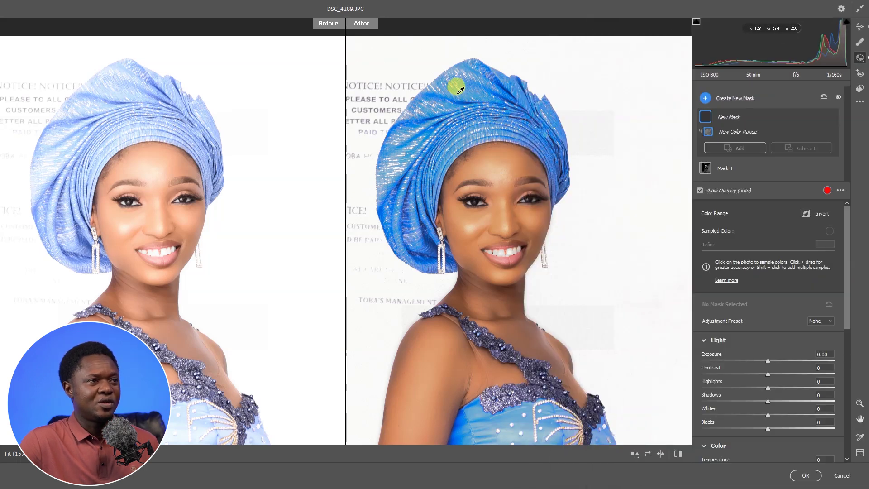
click(456, 88)
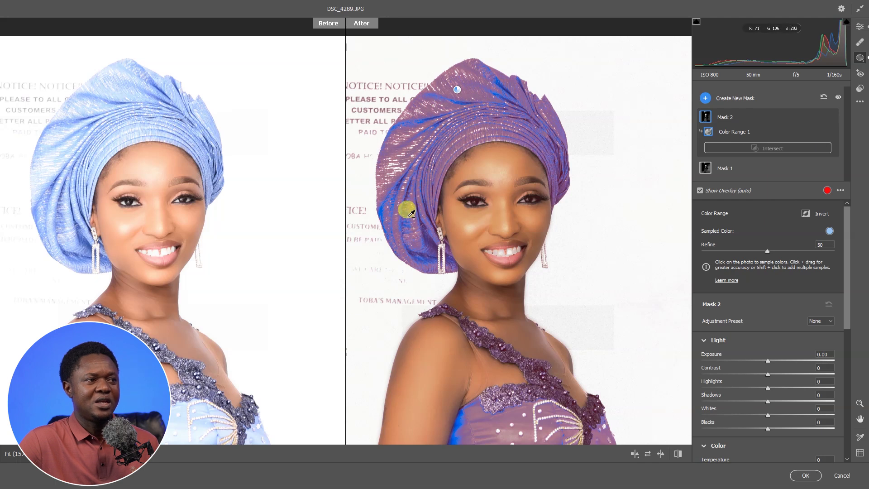
Step: Try adding the beaded waistband's color to the new mask's color range and check the coverage over the full figure
drag(466, 254, 481, 92)
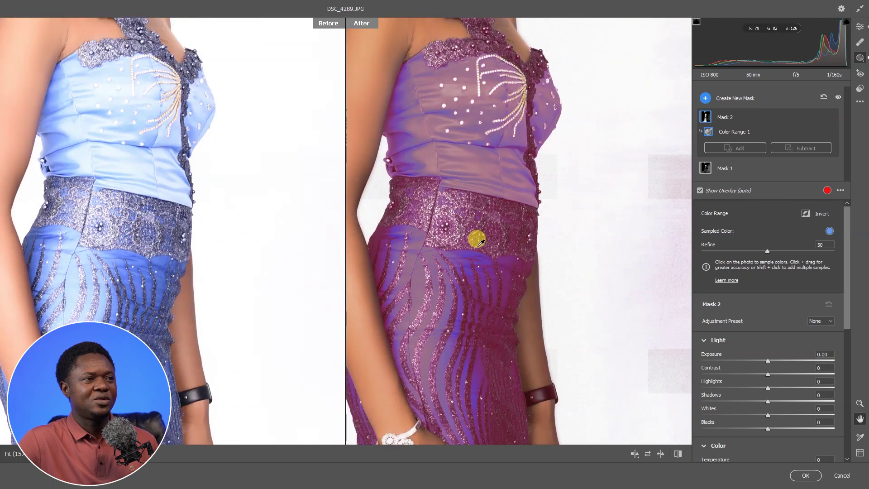
click(397, 217)
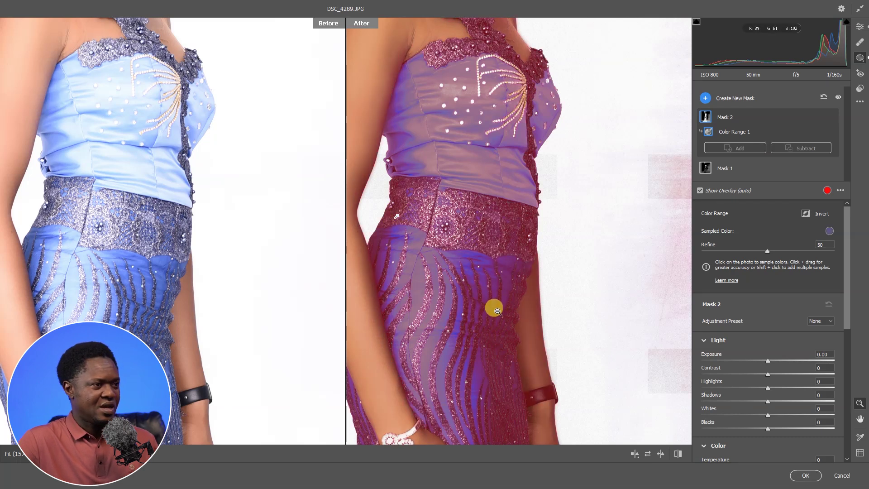
drag(451, 194, 503, 277)
drag(480, 243, 485, 116)
drag(510, 283, 570, 257)
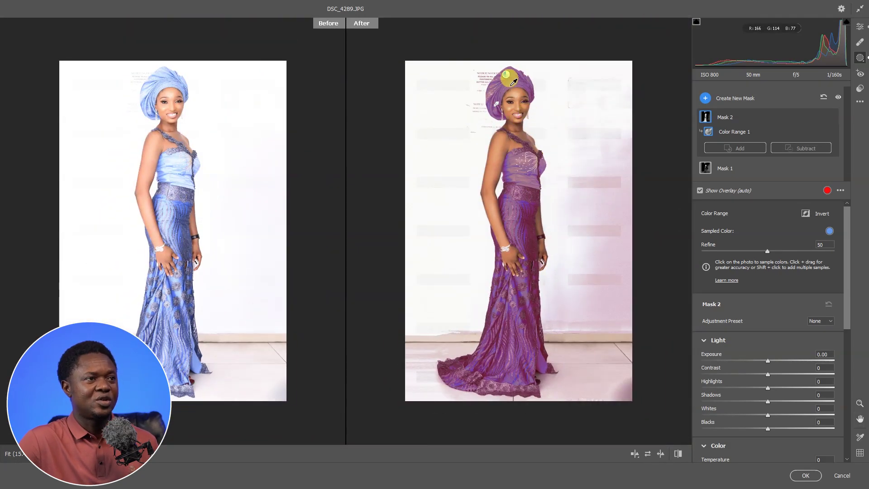
key(shift)
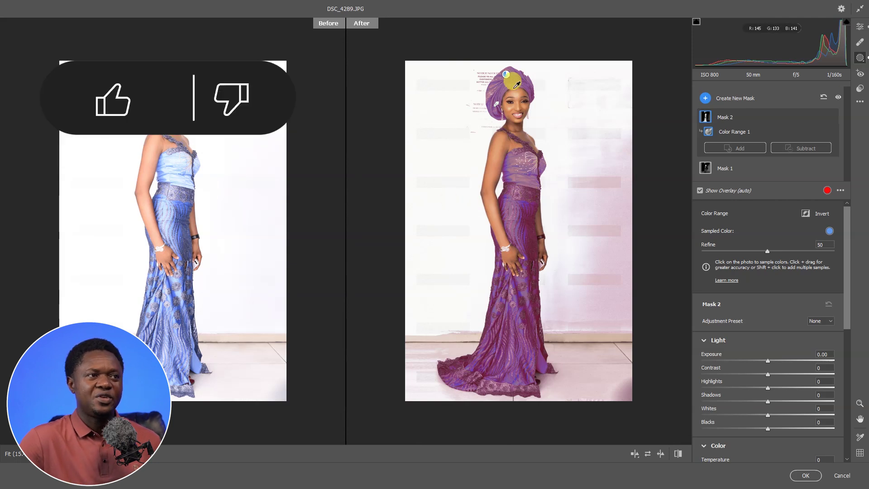
Step: For the headgear's color range mask, set clarity to +5 and sharpness to +43
drag(847, 291, 844, 400)
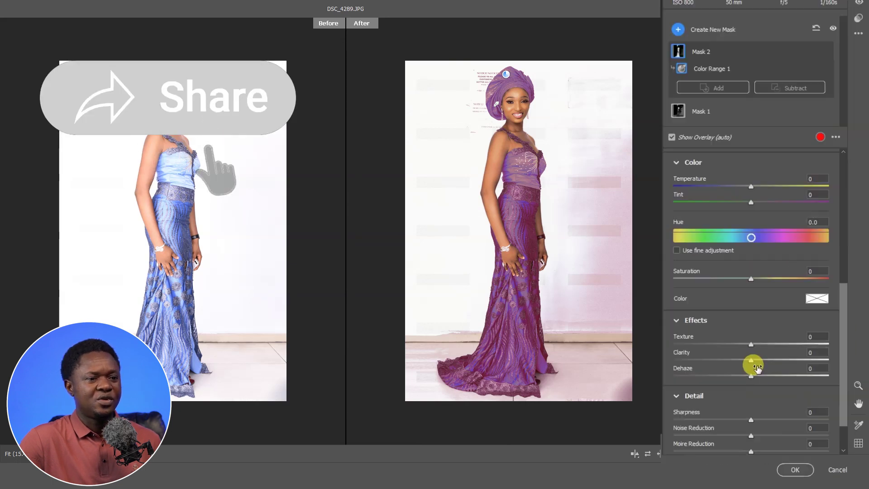
drag(767, 388, 770, 388)
drag(671, 252, 677, 254)
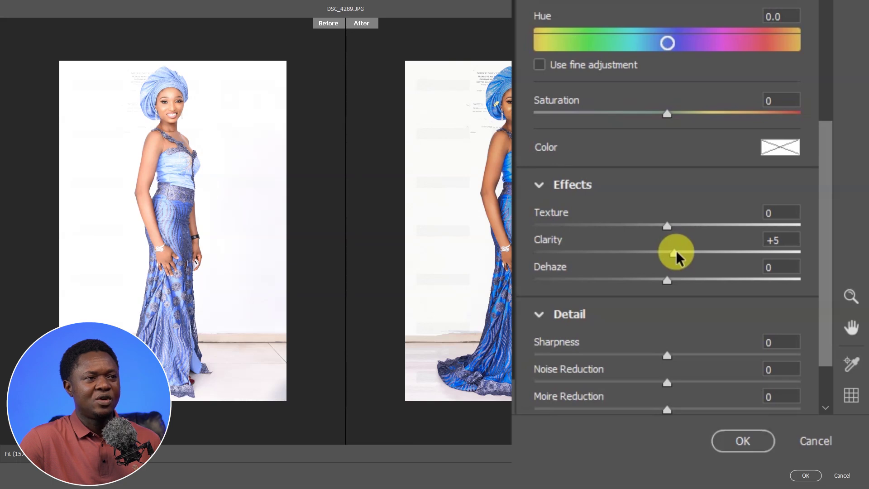
drag(826, 236, 810, 305)
drag(669, 275, 725, 276)
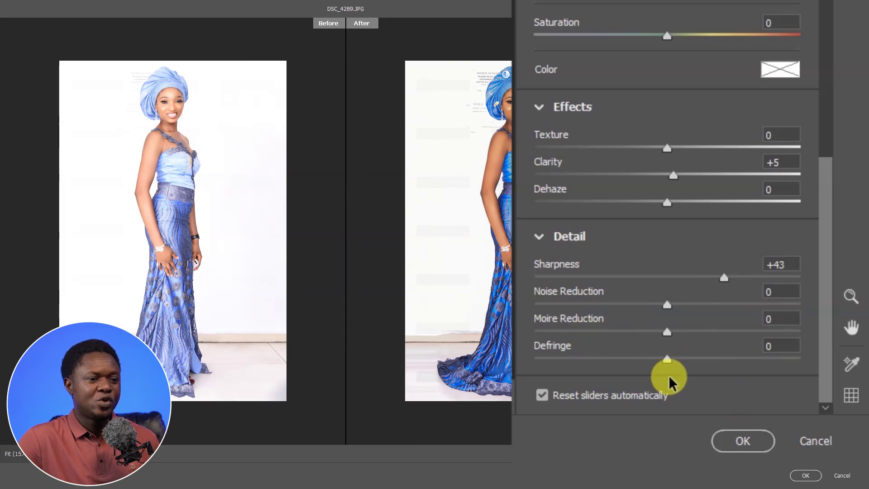
drag(823, 277, 853, 23)
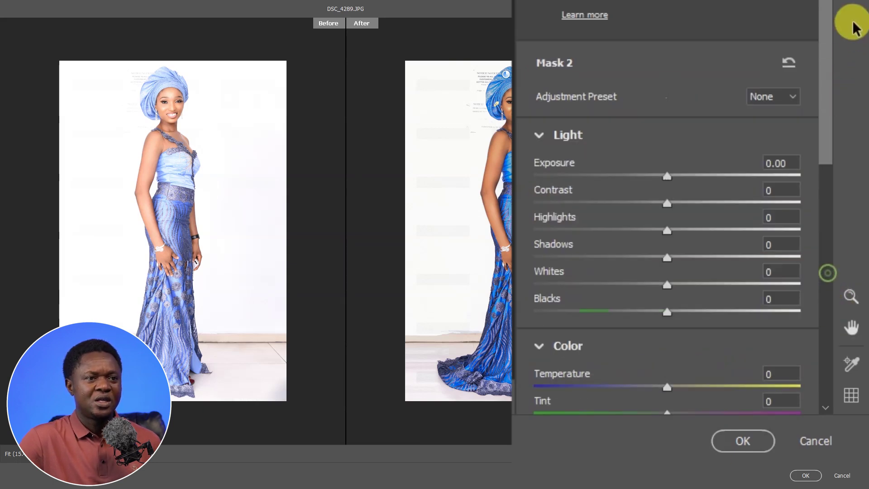
drag(853, 285, 849, 413)
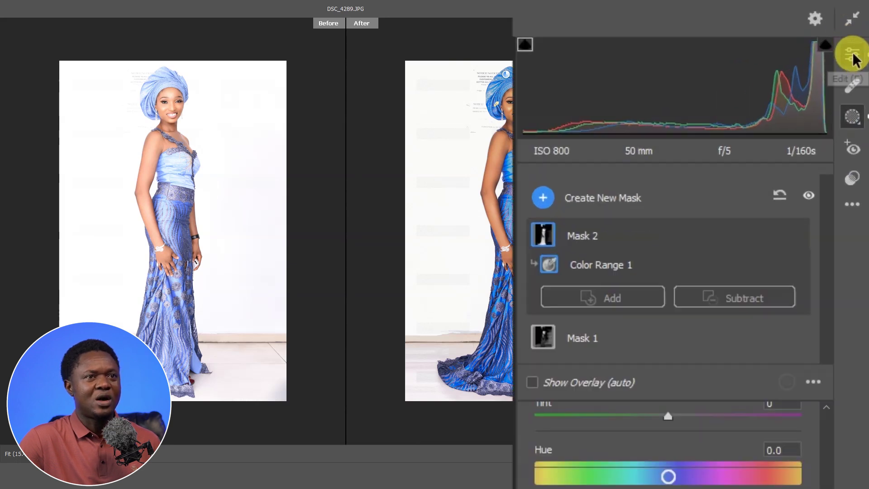
Step: Leave masking, compare the edited upper body and headgear with the original up close, and apply the Camera Raw adjustments
click(859, 26)
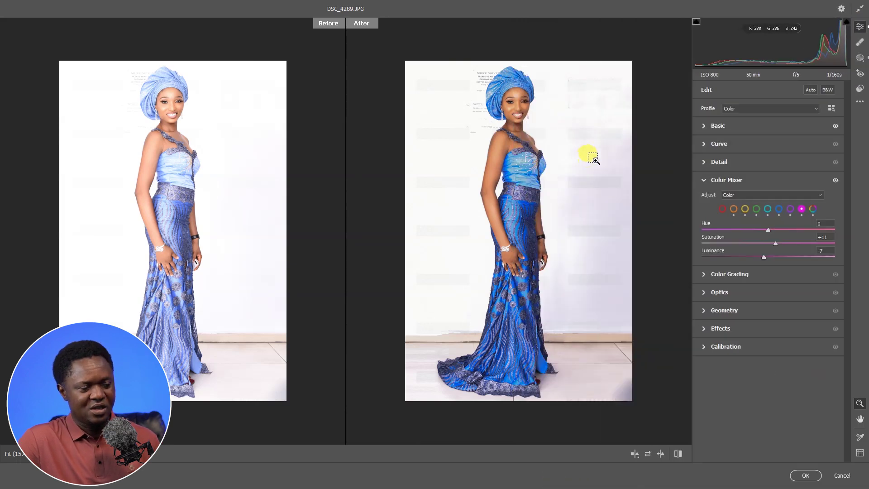
click(562, 202)
drag(560, 229, 532, 256)
scroll(520, 184, up, 10)
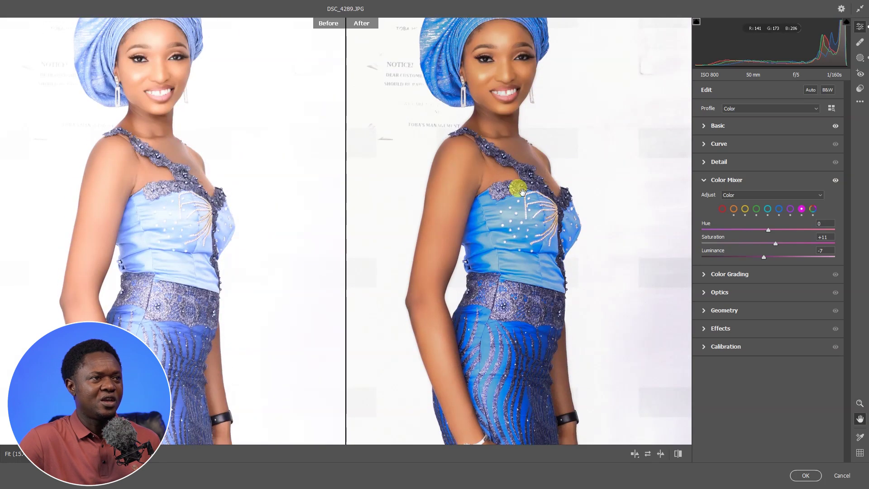
drag(520, 184, 518, 229)
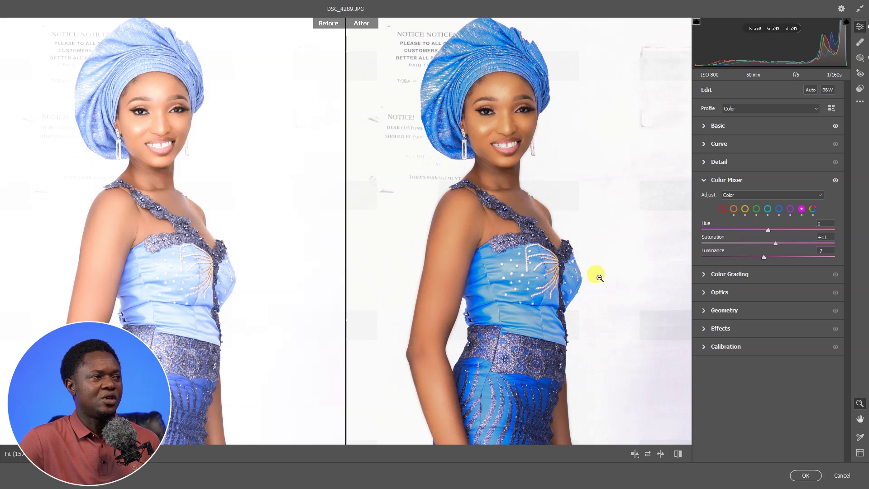
drag(550, 301, 569, 188)
scroll(548, 135, down, 10)
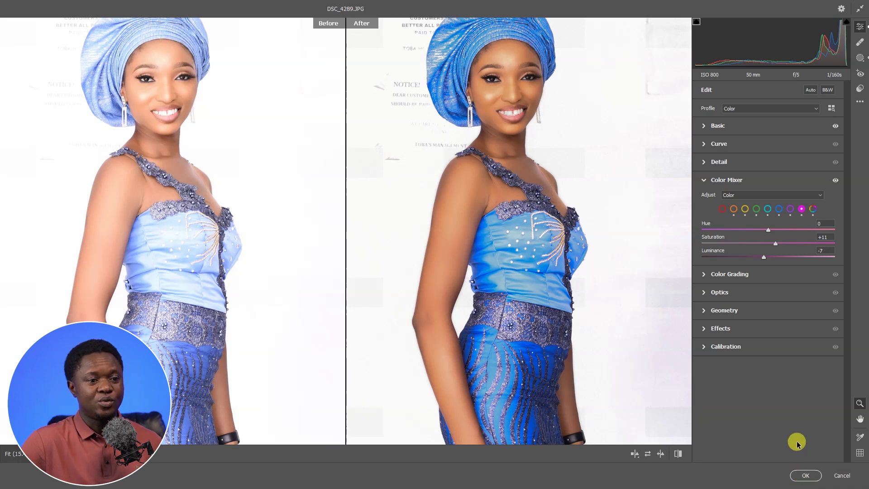
click(806, 476)
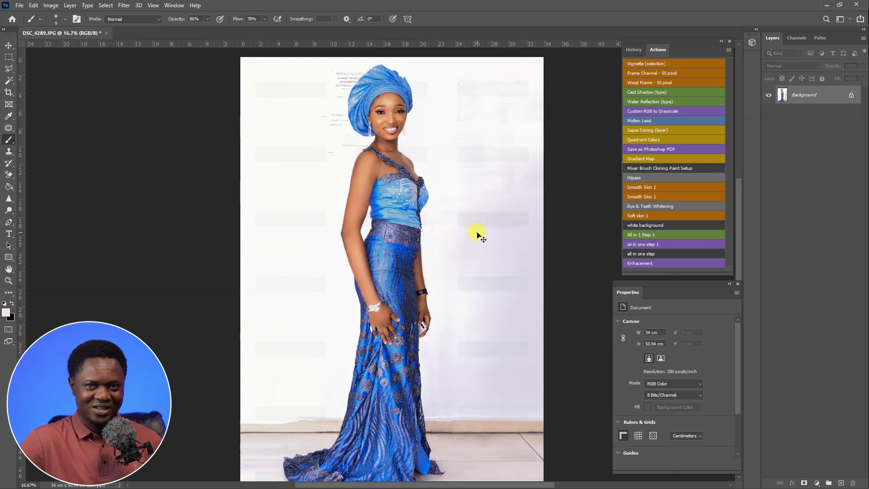
Step: Set up the History Brush at 43% opacity and 42% flow for retouching the smile
key(ctrl+plus)
key(ctrl+plus)
scroll(529, 296, up, 3)
scroll(523, 295, down, 3)
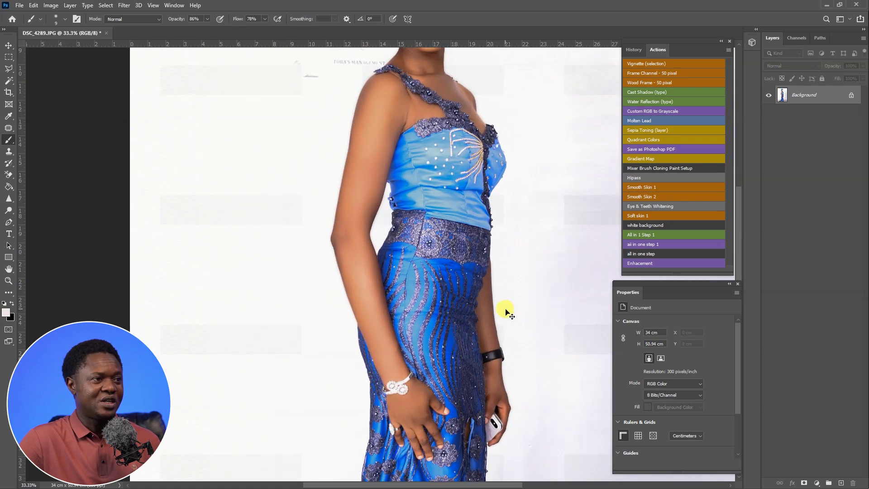
key(ctrl+plus)
scroll(508, 306, up, 2)
scroll(492, 308, down, 5)
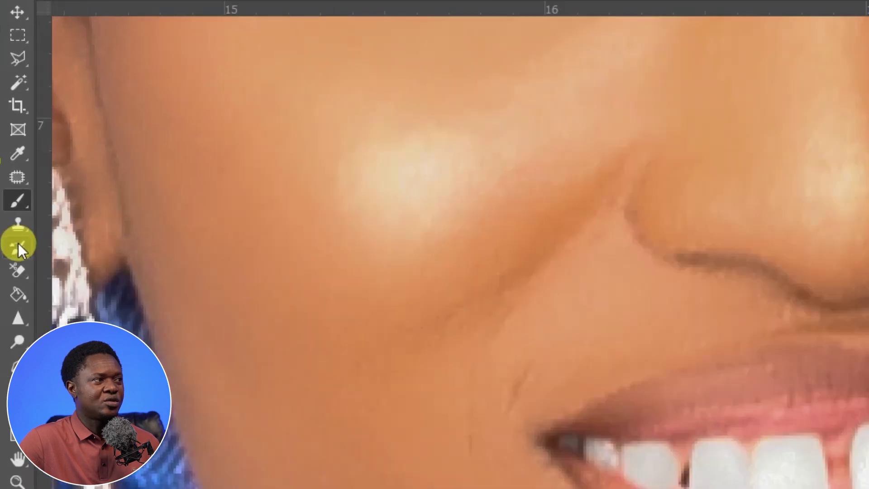
click(18, 243)
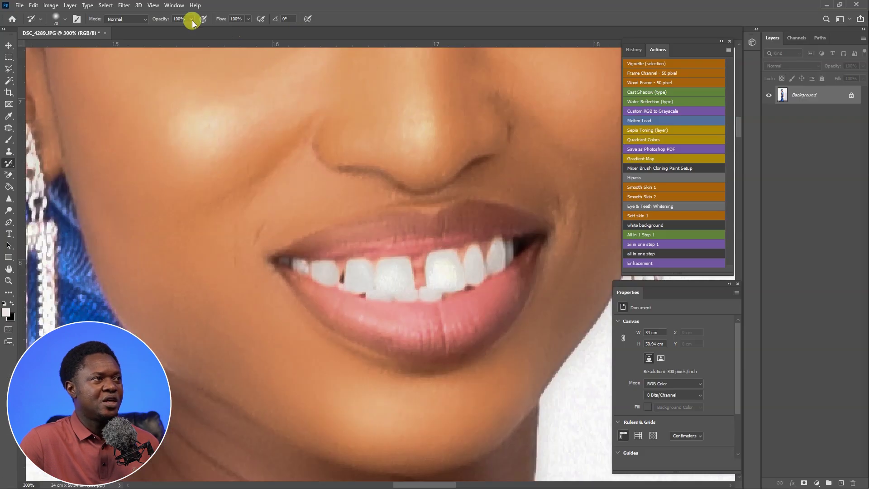
click(192, 20)
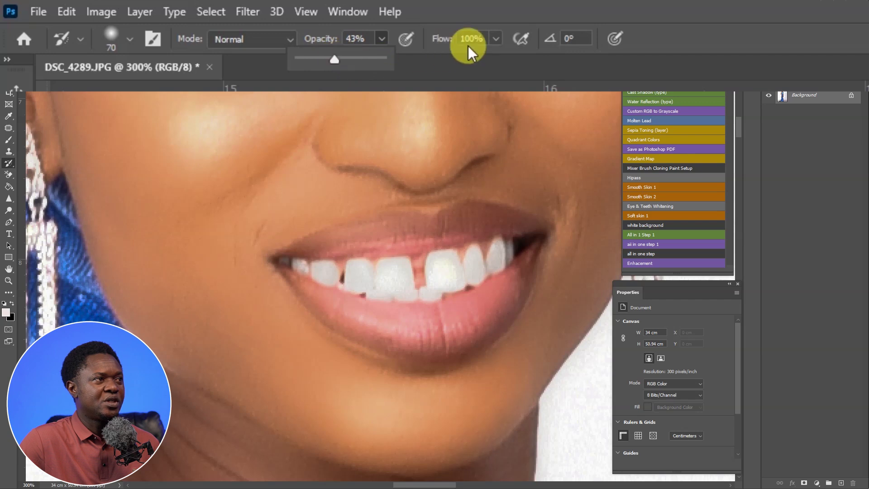
click(496, 39)
drag(452, 61, 446, 61)
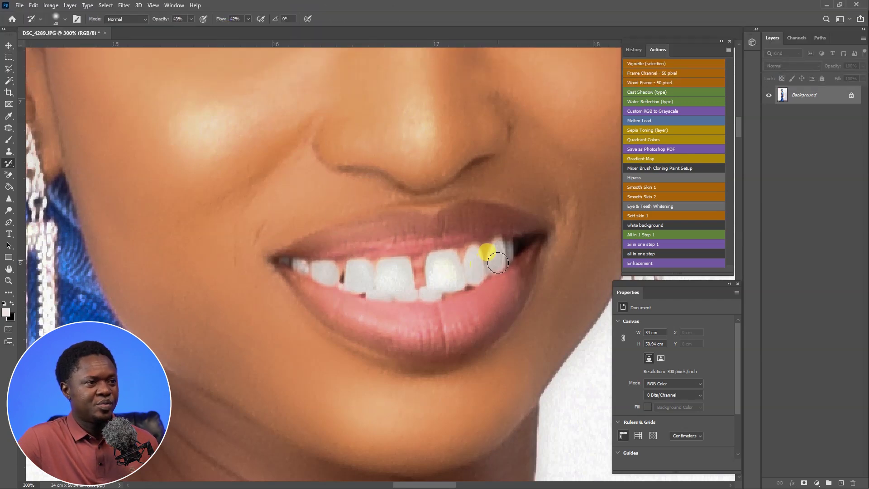
Step: Paint over all the visible teeth with a small History Brush to restore their original brightness
mouse_move(499, 246)
mouse_down()
mouse_move(494, 268)
mouse_move(509, 251)
mouse_move(476, 258)
mouse_up()
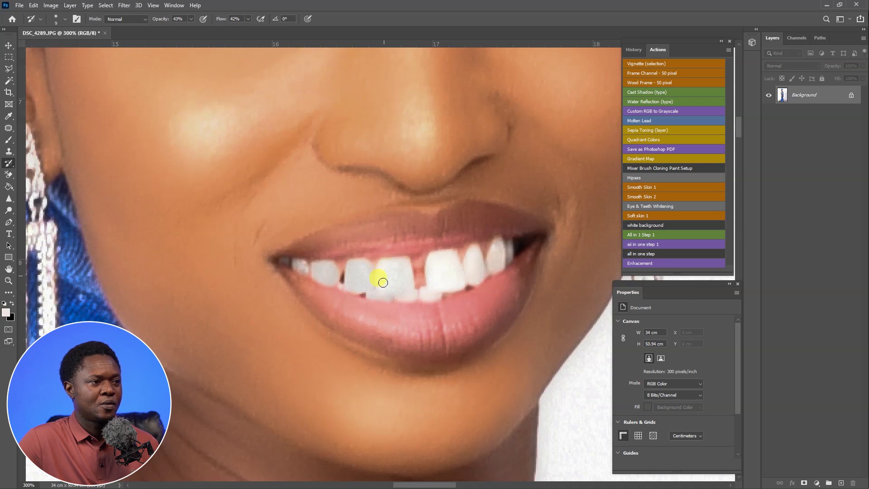
drag(397, 290, 401, 290)
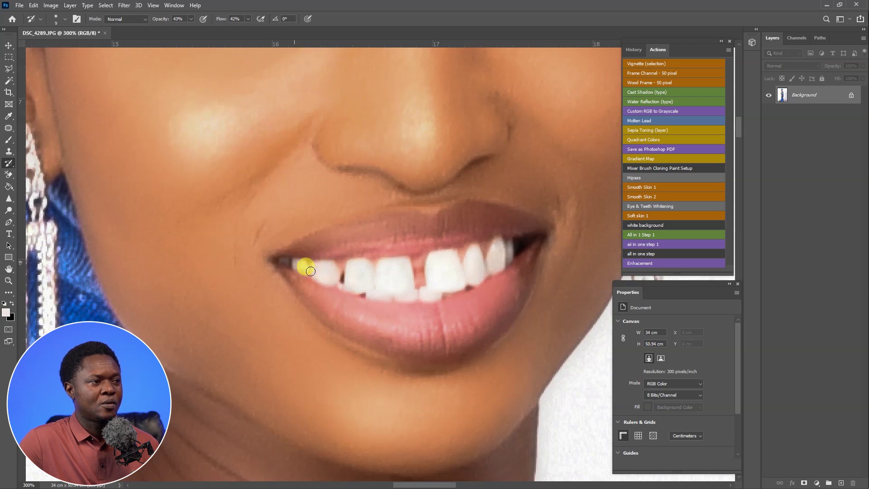
mouse_move(423, 298)
mouse_down()
mouse_move(511, 267)
mouse_move(460, 277)
mouse_up()
scroll(520, 320, down, 6)
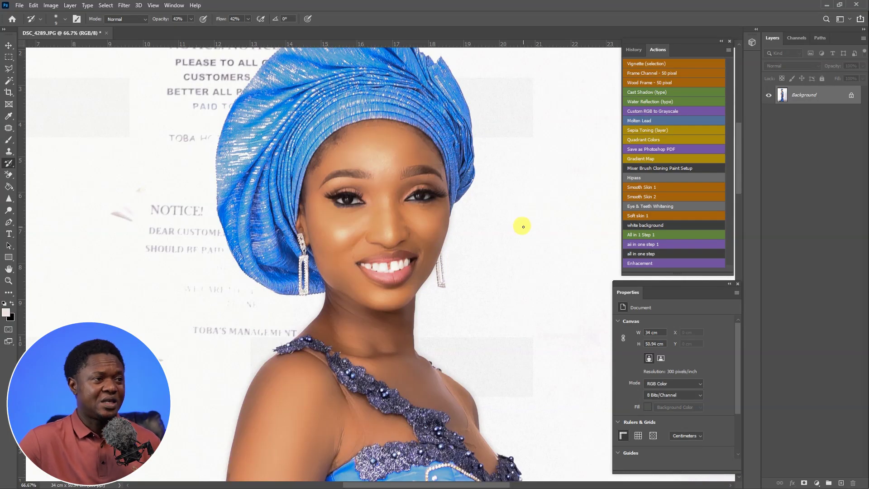
Step: Brighten the whites of both eyes by painting over them with the History Brush
key(ctrl+plus)
key(ctrl+plus)
key(ctrl+plus)
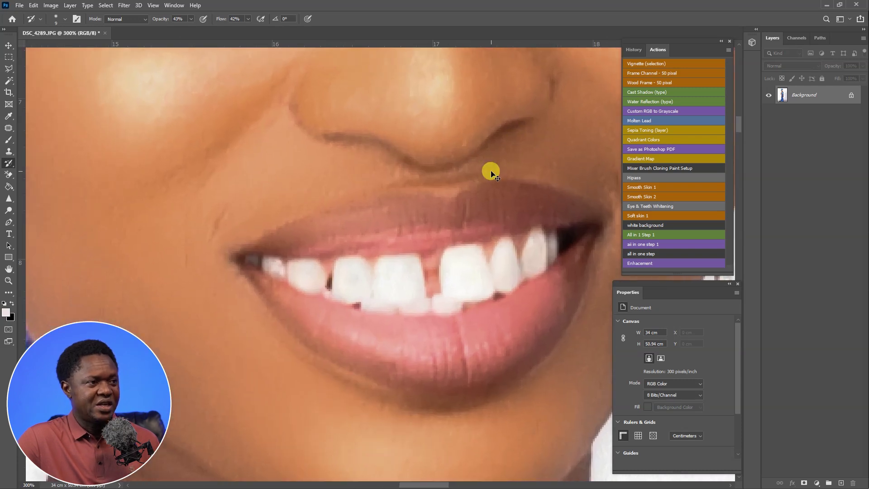
drag(491, 171, 480, 325)
drag(488, 178, 467, 250)
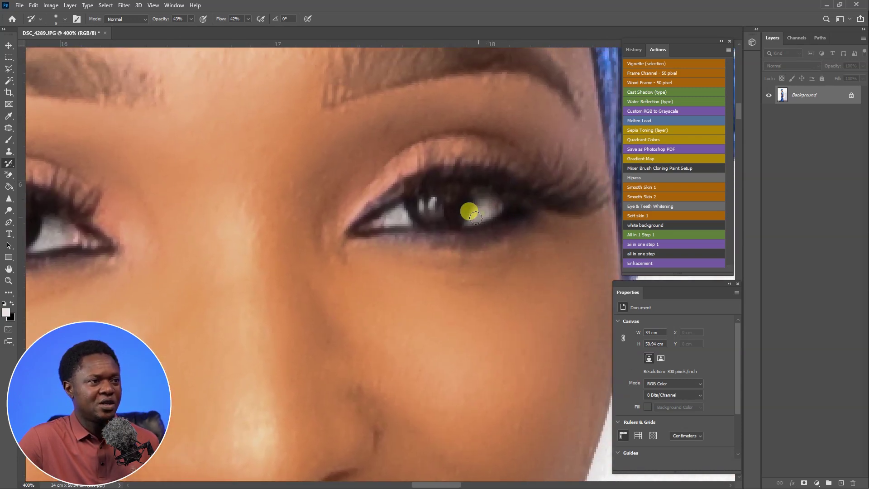
mouse_move(399, 223)
mouse_down()
mouse_move(390, 220)
mouse_move(653, 233)
mouse_up()
mouse_move(267, 251)
mouse_down()
mouse_move(301, 242)
mouse_move(284, 261)
mouse_move(308, 245)
mouse_up()
click(230, 261)
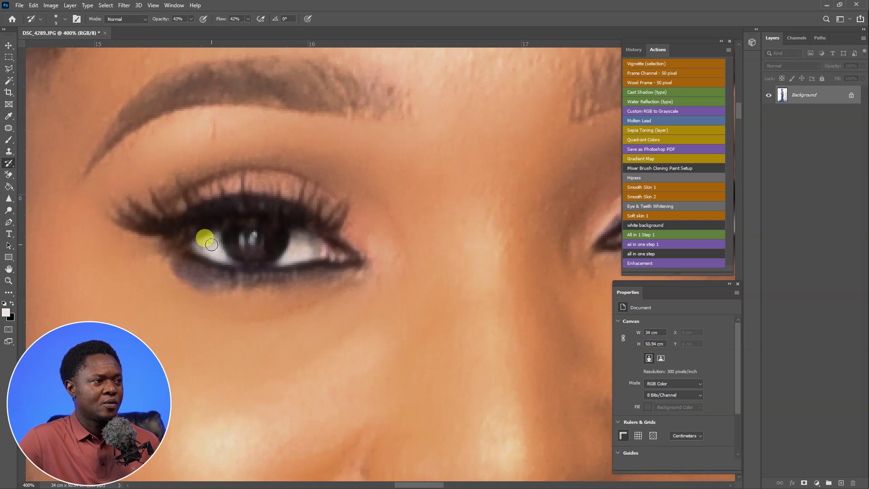
drag(199, 244, 275, 254)
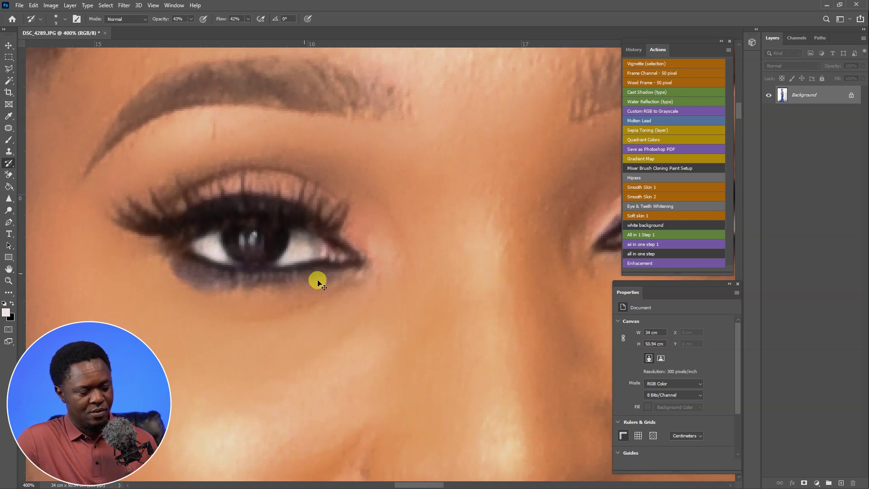
Step: Review the retouched teeth and eyes on the whole face and duplicate the Background layer
key(ctrl+1)
key(ctrl+minus)
key(ctrl+minus)
key(ctrl+plus)
key(ctrl+plus)
scroll(479, 281, down, 3)
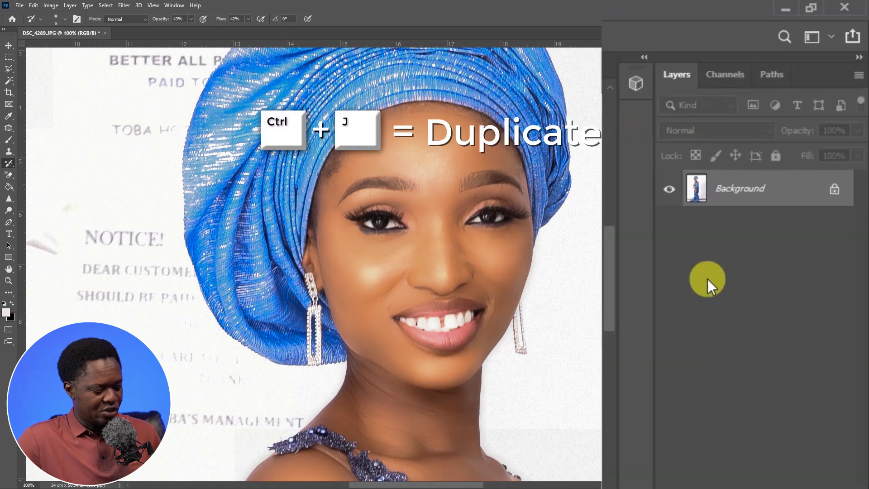
key(ctrl+j)
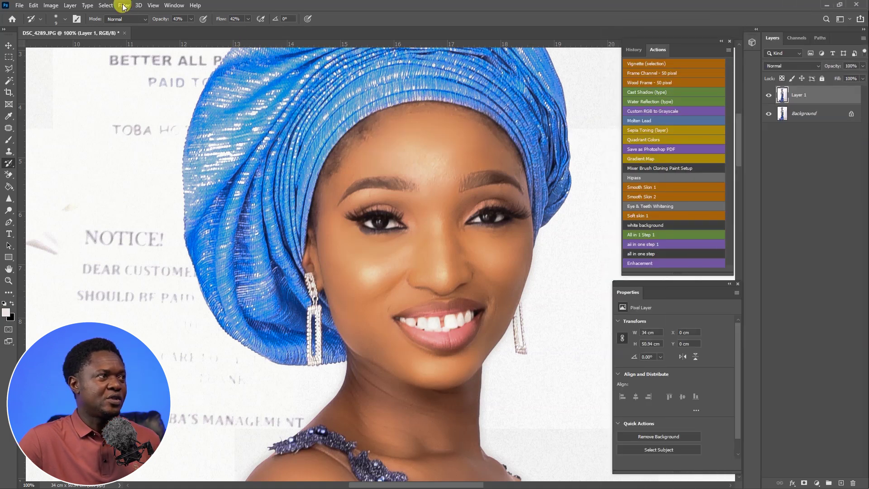
Step: Apply a High Pass filter with a 0.5 pixel radius to the duplicate layer and set its blend mode to Linear Light
click(123, 7)
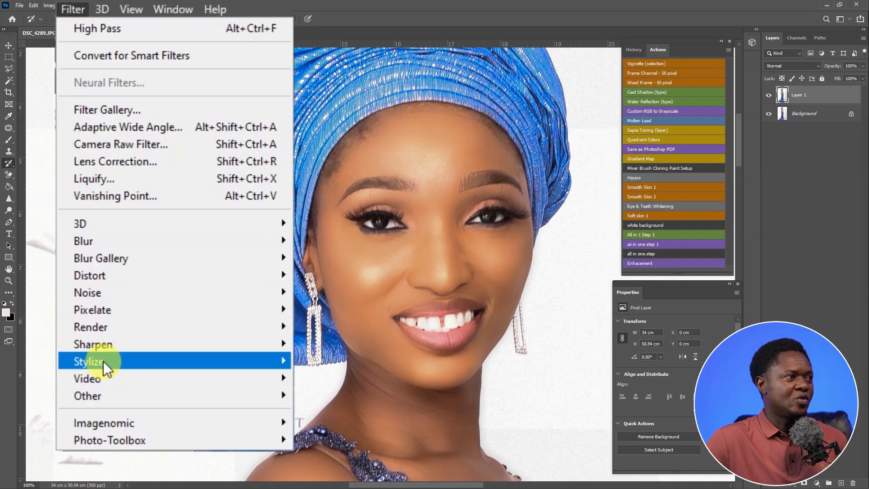
mouse_move(163, 220)
click(347, 418)
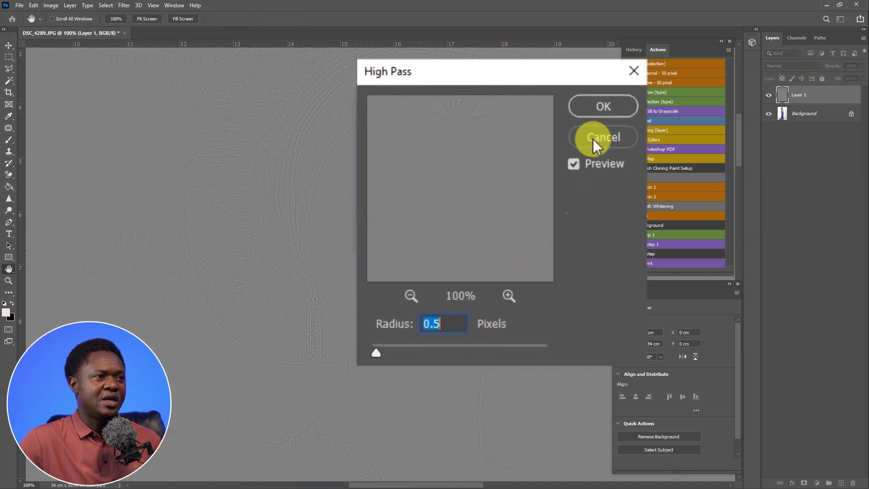
click(603, 107)
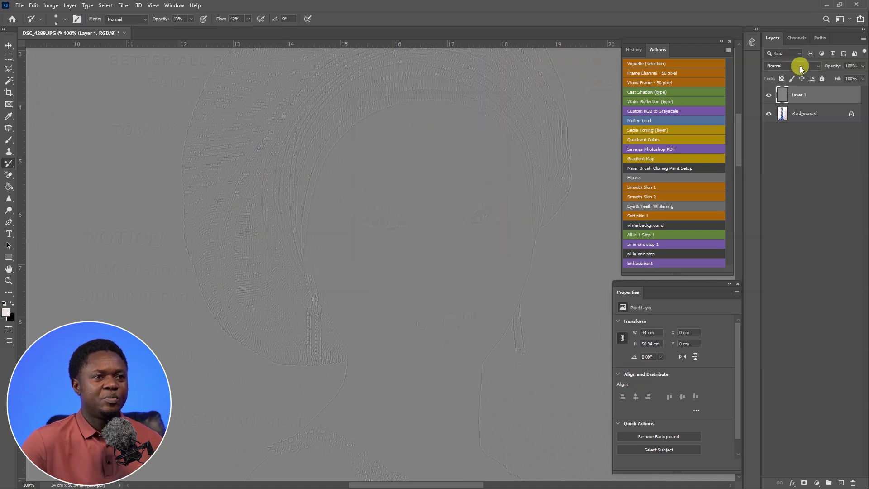
click(799, 67)
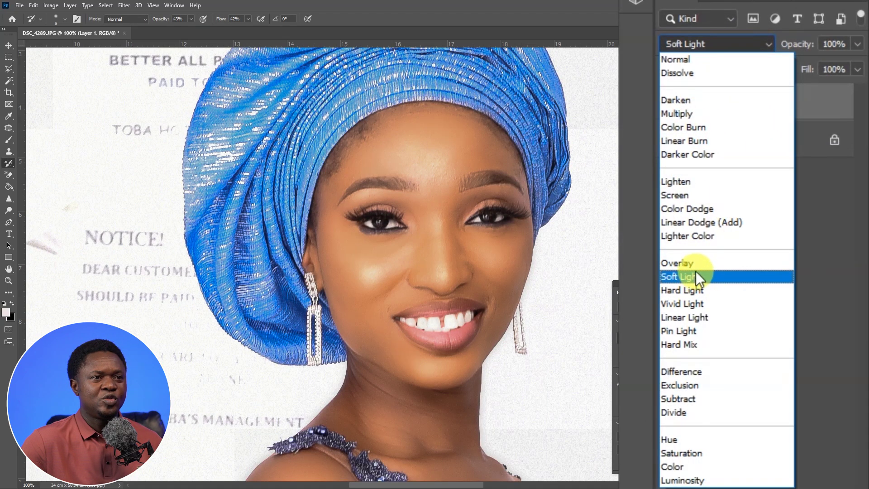
click(769, 201)
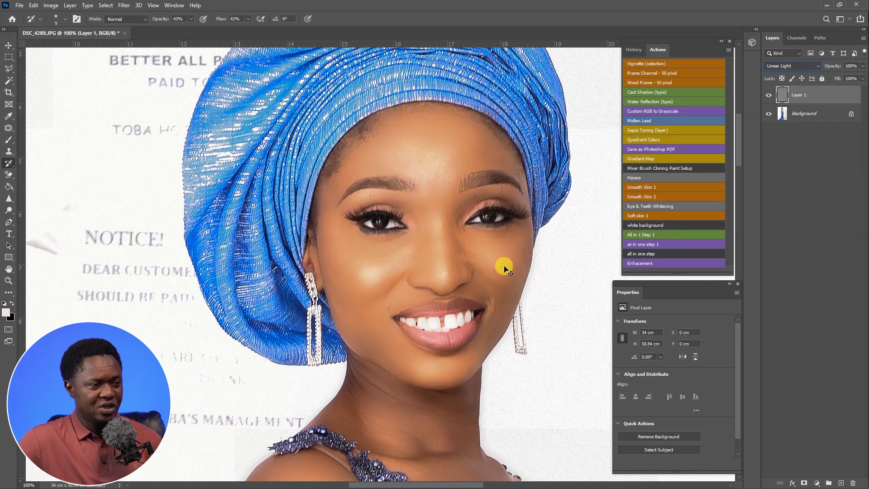
Step: Examine the sharpening on the face, headgear and dress at several magnifications
scroll(503, 267, up, 1)
scroll(508, 285, down, 3)
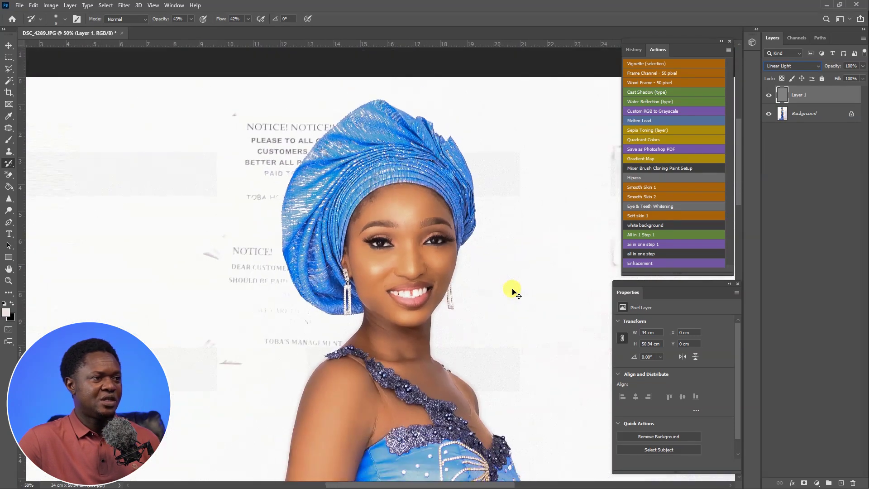
scroll(505, 327, down, 1)
scroll(507, 327, up, 3)
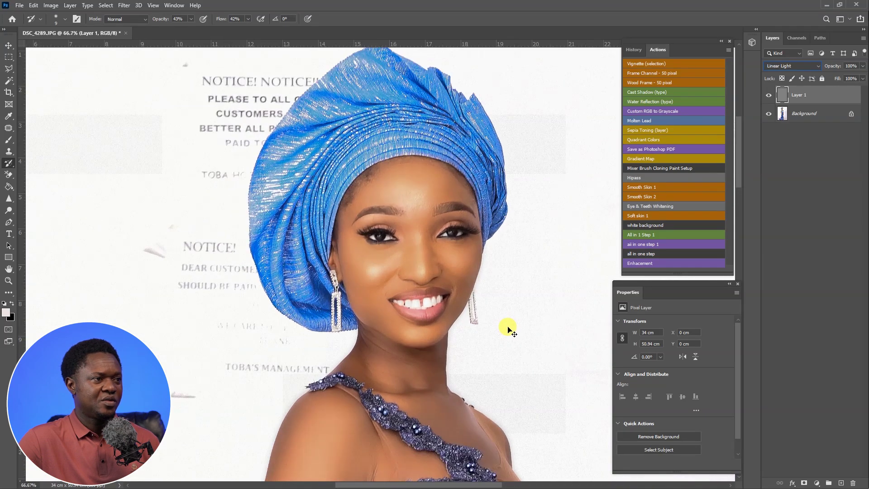
scroll(509, 329, down, 5)
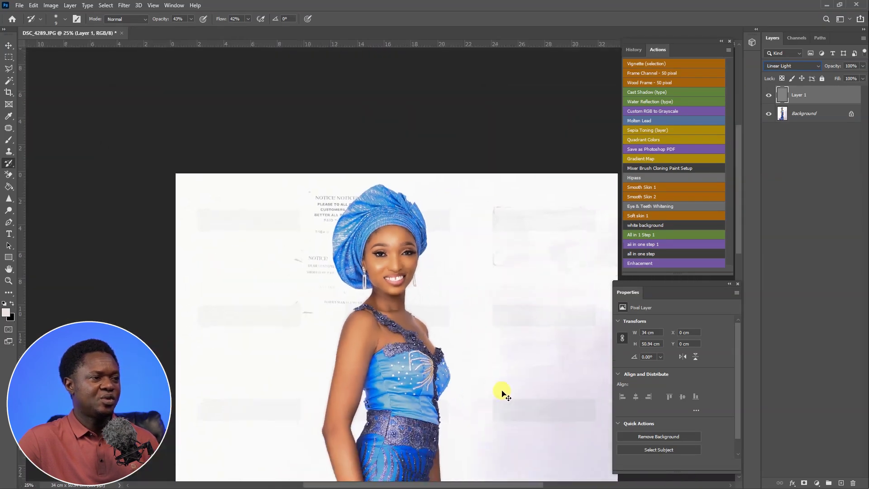
scroll(506, 386, down, 1)
scroll(505, 385, up, 5)
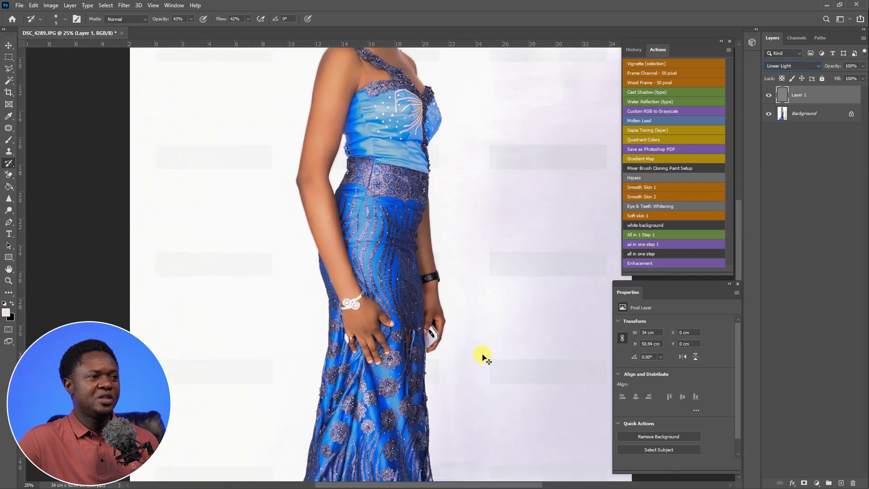
drag(477, 233, 564, 333)
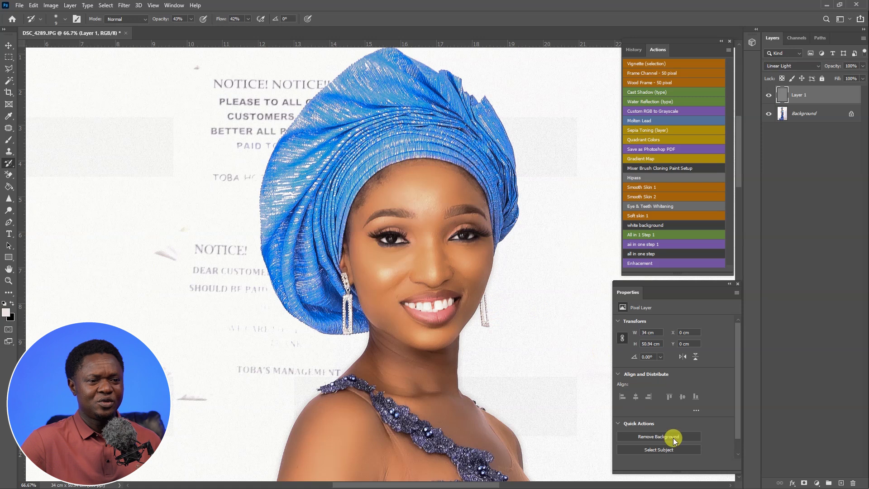
Step: Add a Curves adjustment layer, darken it with a point at input 94, output 4, and invert its mask to black
click(816, 484)
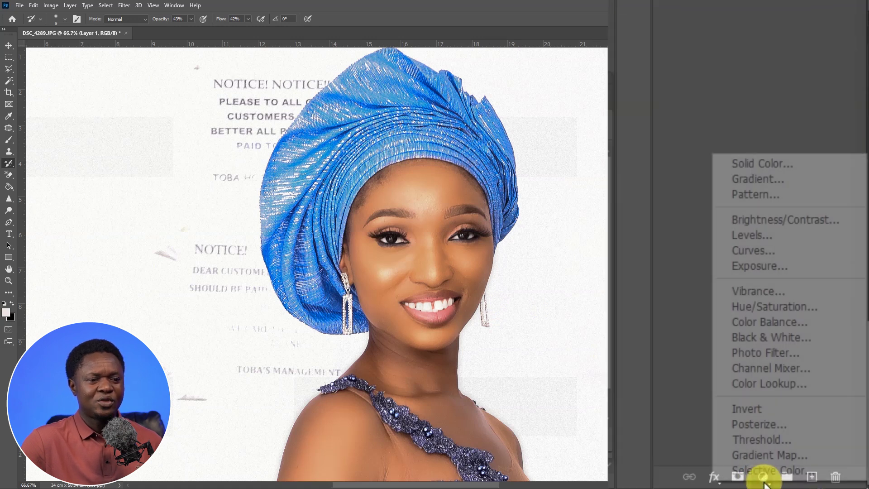
click(758, 252)
drag(670, 345, 695, 382)
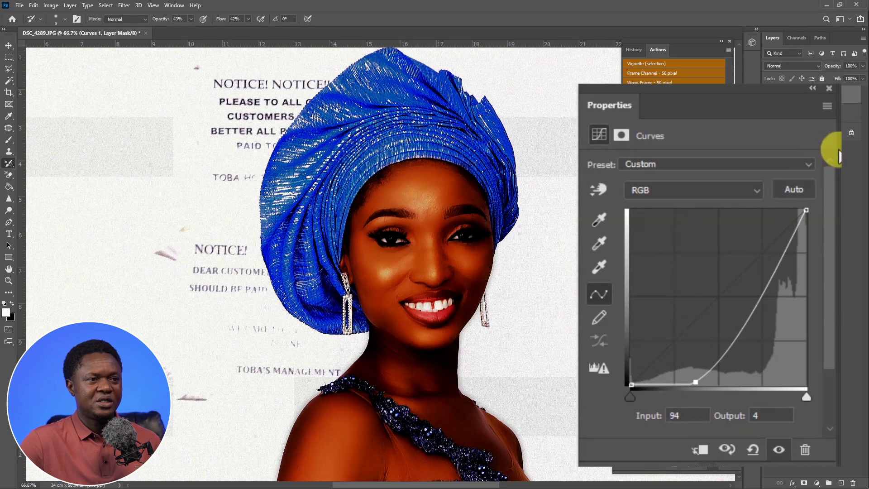
click(817, 192)
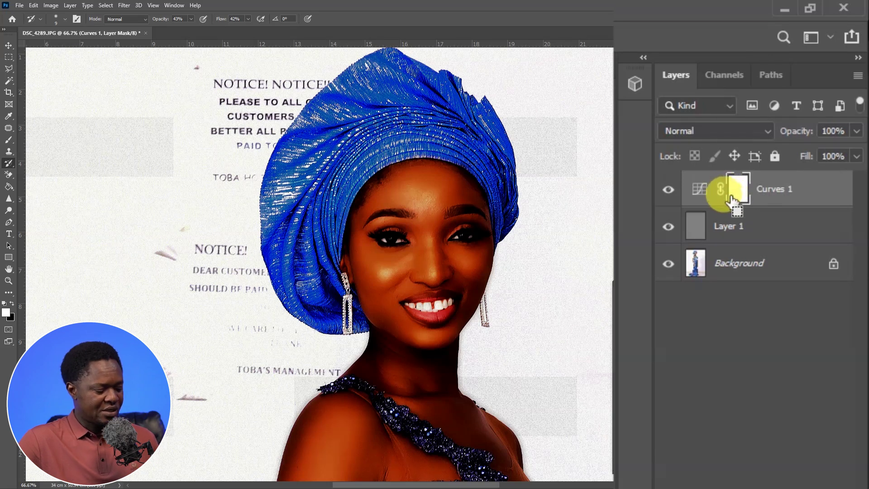
key(ctrl+i)
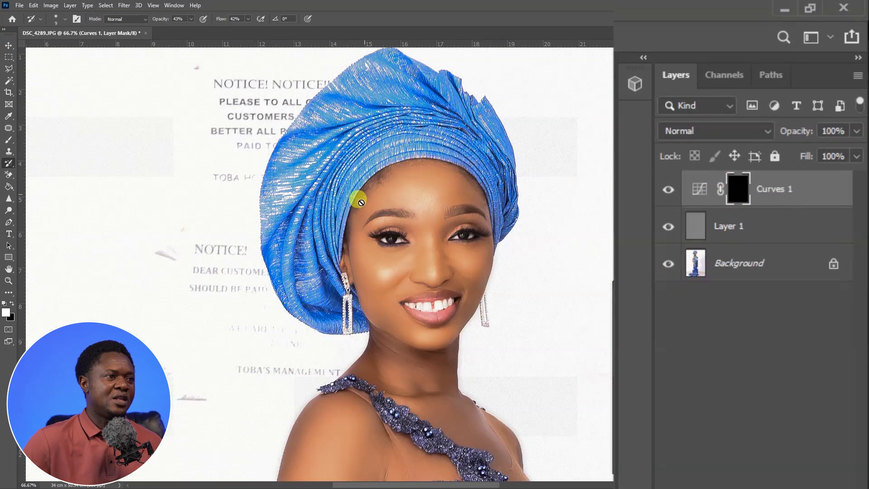
Step: Switch to the Brush tool with white as foreground color and enlarge the brush to 45 pixels
key(b)
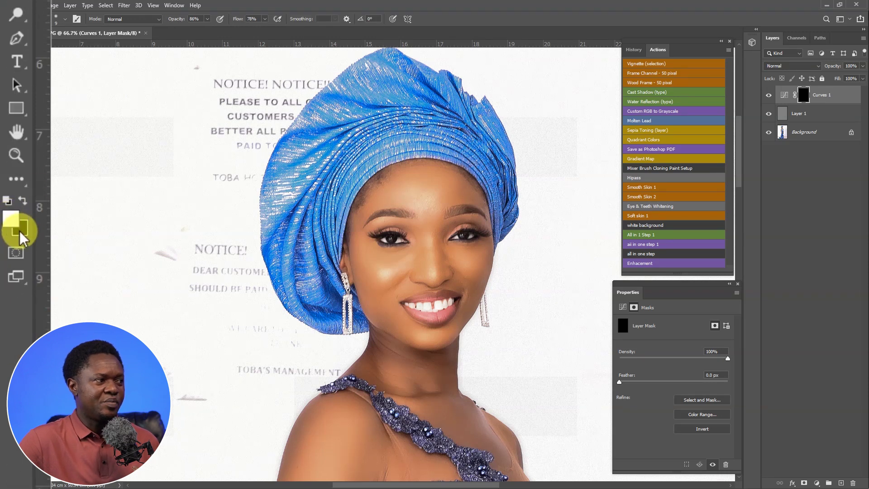
scroll(278, 353, up, 5)
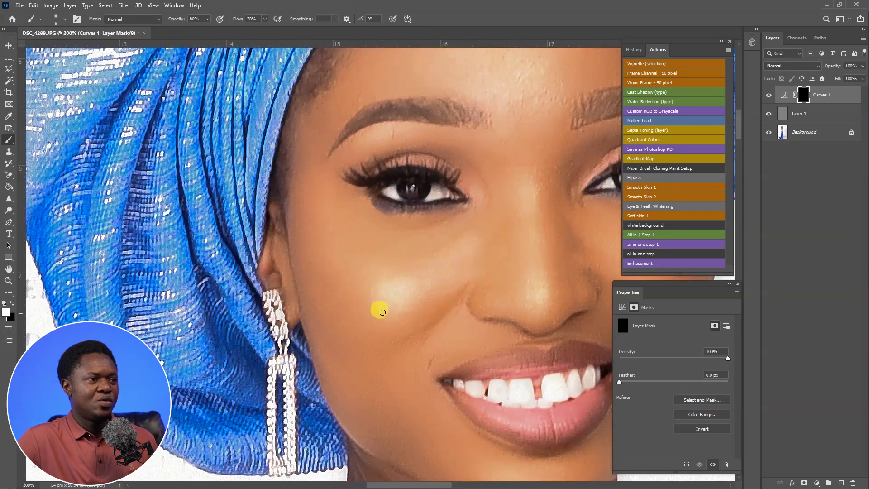
key(bracketright)
key(bracketright)
key(bracketright)
key(bracketright)
Step: Set the brush opacity to 9% and the flow to 9%
click(207, 19)
drag(202, 29, 177, 29)
drag(354, 57, 349, 58)
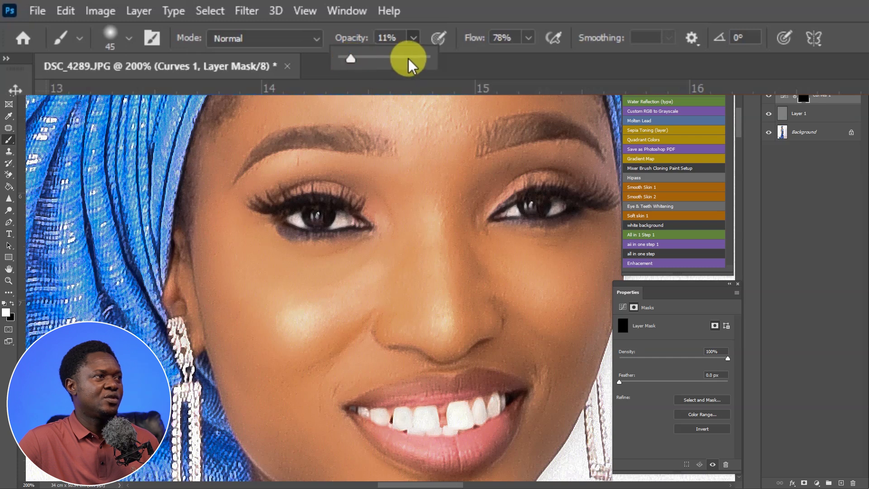
click(528, 38)
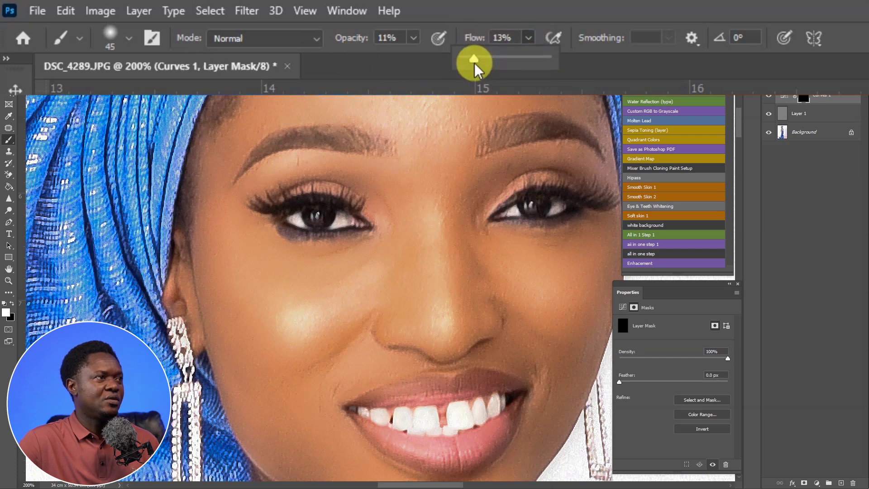
drag(474, 63, 471, 64)
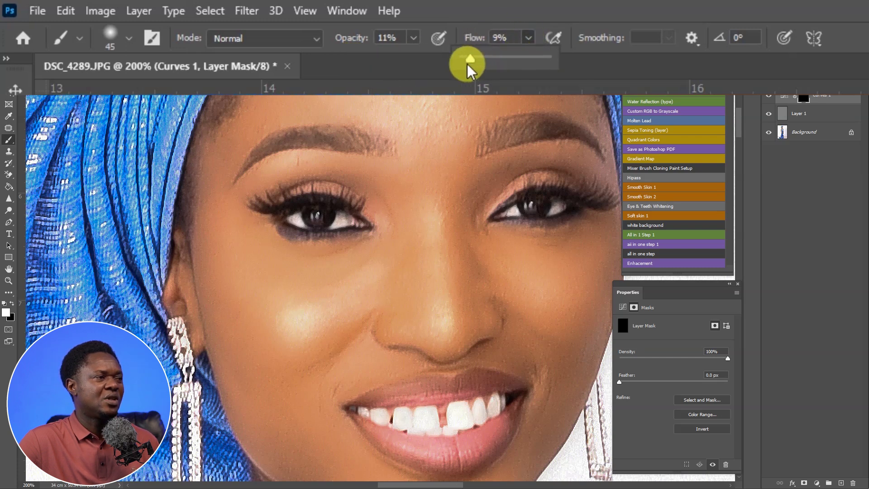
click(388, 40)
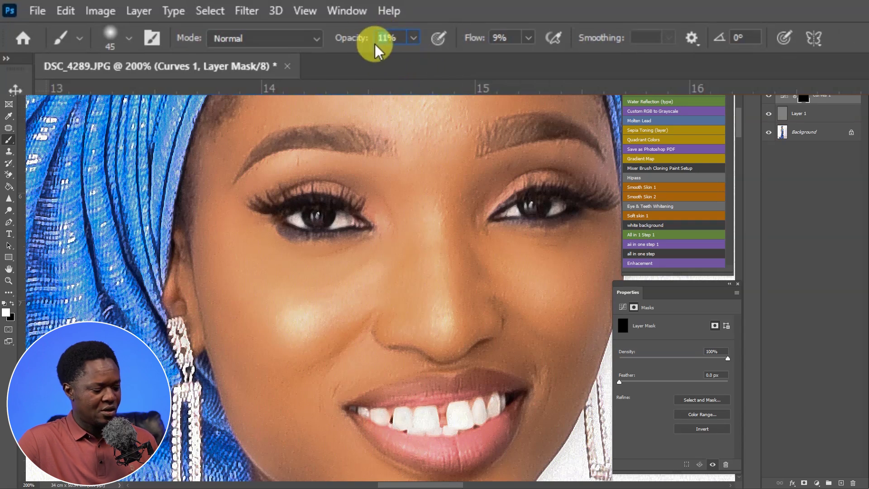
text(9)
key(Return)
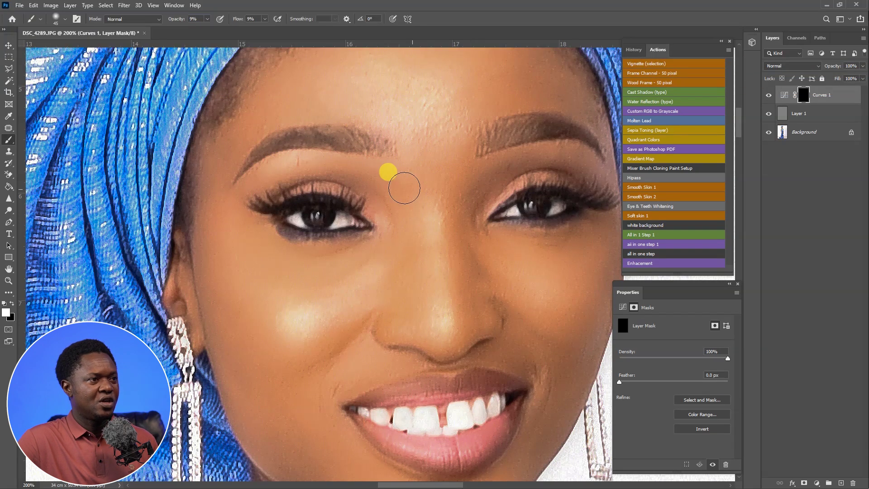
Step: Paint soft shadow around the eyes on the Curves mask, reducing the brush size for finer areas
mouse_move(370, 190)
mouse_down()
mouse_move(381, 160)
mouse_move(410, 250)
mouse_move(416, 198)
mouse_move(402, 195)
mouse_move(426, 313)
mouse_move(418, 276)
mouse_move(414, 317)
mouse_move(410, 284)
mouse_move(388, 249)
mouse_move(391, 311)
mouse_move(407, 294)
mouse_move(402, 223)
mouse_move(412, 252)
mouse_move(412, 196)
mouse_move(421, 230)
mouse_move(416, 195)
mouse_move(395, 167)
mouse_move(354, 167)
mouse_move(367, 158)
mouse_move(411, 224)
mouse_move(426, 343)
mouse_move(428, 316)
mouse_move(435, 315)
mouse_move(424, 320)
mouse_move(440, 357)
mouse_move(433, 341)
mouse_move(461, 336)
mouse_move(443, 352)
mouse_move(454, 341)
mouse_move(420, 337)
mouse_move(440, 345)
mouse_move(420, 326)
mouse_move(430, 328)
mouse_move(432, 303)
mouse_move(423, 327)
mouse_move(437, 330)
mouse_move(437, 351)
mouse_move(412, 192)
mouse_move(359, 160)
mouse_move(302, 149)
mouse_move(381, 158)
mouse_move(412, 210)
mouse_move(424, 309)
mouse_move(332, 142)
mouse_move(351, 189)
mouse_move(368, 207)
mouse_move(382, 202)
mouse_move(363, 244)
mouse_move(296, 243)
mouse_move(254, 213)
mouse_move(259, 220)
mouse_move(263, 193)
mouse_move(288, 179)
mouse_move(315, 183)
mouse_move(255, 197)
mouse_move(344, 191)
mouse_move(371, 201)
mouse_move(358, 193)
mouse_move(392, 226)
mouse_move(392, 281)
mouse_move(280, 377)
mouse_move(486, 185)
mouse_move(472, 250)
mouse_move(484, 281)
mouse_move(540, 327)
mouse_move(522, 361)
mouse_move(509, 206)
mouse_move(490, 171)
mouse_move(522, 189)
mouse_move(552, 186)
mouse_move(514, 219)
mouse_move(500, 248)
mouse_move(524, 226)
mouse_move(482, 291)
mouse_move(468, 295)
mouse_move(295, 175)
mouse_move(325, 164)
mouse_move(268, 204)
mouse_move(229, 216)
mouse_move(194, 164)
mouse_move(268, 236)
mouse_up()
key(bracketleft)
key(bracketleft)
key(bracketleft)
Step: Contour the cheeks, jawline and chin by painting on the Curves mask with a larger brush of about 80 pixels
key(bracketright)
key(bracketright)
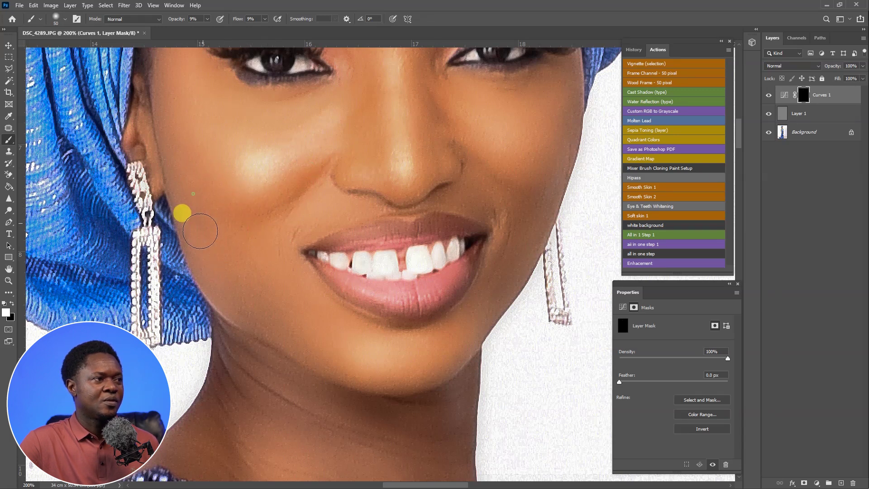
key(bracketright)
key(bracketright)
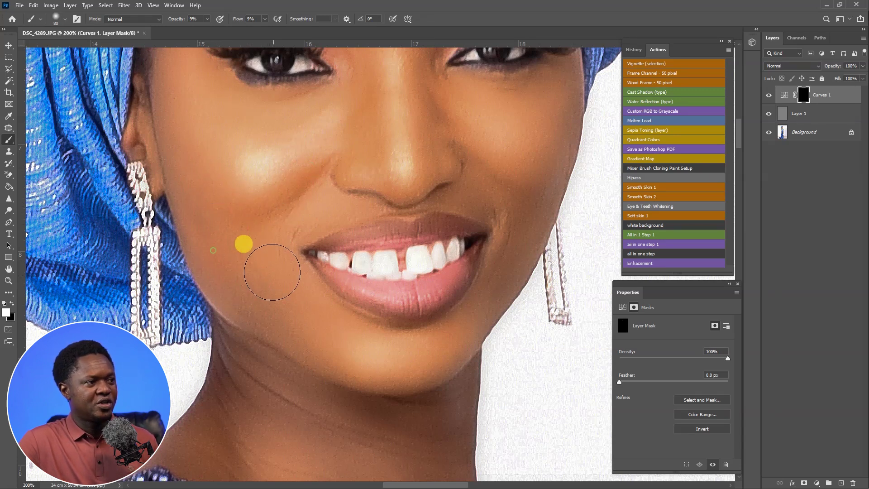
key(bracketright)
mouse_move(347, 357)
mouse_down()
mouse_move(370, 375)
mouse_move(408, 383)
mouse_move(448, 373)
mouse_move(385, 389)
mouse_move(447, 361)
mouse_move(430, 381)
mouse_move(366, 381)
mouse_move(437, 382)
mouse_move(345, 394)
mouse_move(442, 377)
mouse_move(370, 380)
mouse_move(463, 366)
mouse_move(431, 378)
mouse_move(341, 376)
mouse_move(436, 378)
mouse_move(468, 328)
mouse_move(451, 346)
mouse_move(333, 350)
mouse_move(342, 378)
mouse_move(297, 258)
mouse_move(312, 265)
mouse_move(329, 303)
mouse_move(304, 276)
mouse_move(316, 268)
mouse_move(309, 206)
mouse_move(309, 229)
mouse_move(353, 292)
mouse_move(409, 320)
mouse_move(431, 318)
mouse_move(411, 328)
mouse_move(454, 270)
mouse_move(462, 281)
mouse_move(471, 273)
mouse_move(442, 306)
mouse_move(455, 292)
mouse_move(388, 306)
mouse_move(448, 297)
mouse_move(369, 293)
mouse_move(353, 280)
mouse_move(419, 314)
mouse_move(346, 287)
mouse_move(423, 324)
mouse_move(442, 303)
mouse_move(426, 317)
mouse_move(439, 306)
mouse_move(439, 283)
mouse_move(408, 274)
mouse_move(376, 245)
mouse_move(455, 282)
mouse_move(471, 255)
mouse_move(434, 321)
mouse_move(367, 312)
mouse_move(404, 225)
mouse_move(471, 241)
mouse_move(430, 233)
mouse_move(466, 226)
mouse_move(351, 238)
mouse_move(387, 239)
mouse_move(315, 256)
mouse_up()
key(bracketleft)
mouse_move(456, 280)
mouse_down()
mouse_move(437, 304)
mouse_move(462, 283)
mouse_move(473, 295)
mouse_move(454, 315)
mouse_move(494, 279)
mouse_move(453, 327)
mouse_move(502, 301)
mouse_move(543, 196)
mouse_move(512, 285)
mouse_move(458, 334)
mouse_up()
Step: Deepen the shading along the nose and up to the hairline on the Curves mask with a 70-pixel brush
key(ctrl+minus)
key(ctrl+minus)
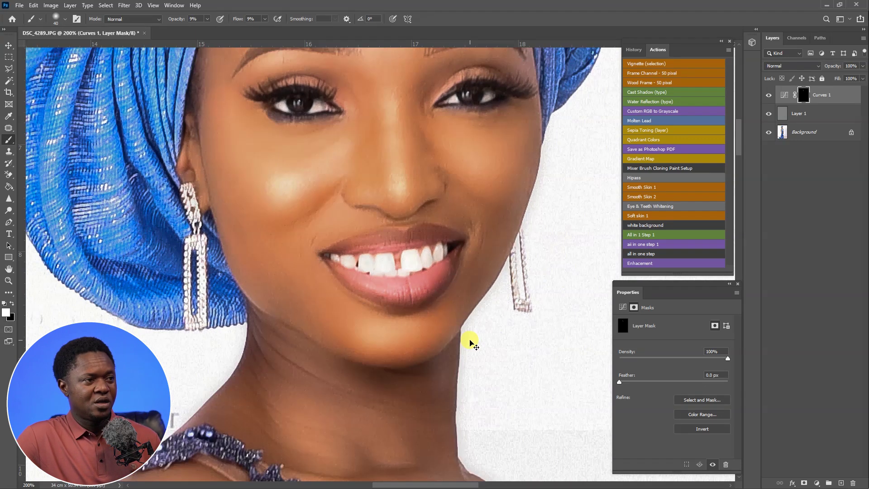
mouse_move(393, 253)
mouse_down()
mouse_move(372, 241)
mouse_move(380, 202)
mouse_up()
key(bracketright)
key(bracketright)
key(bracketright)
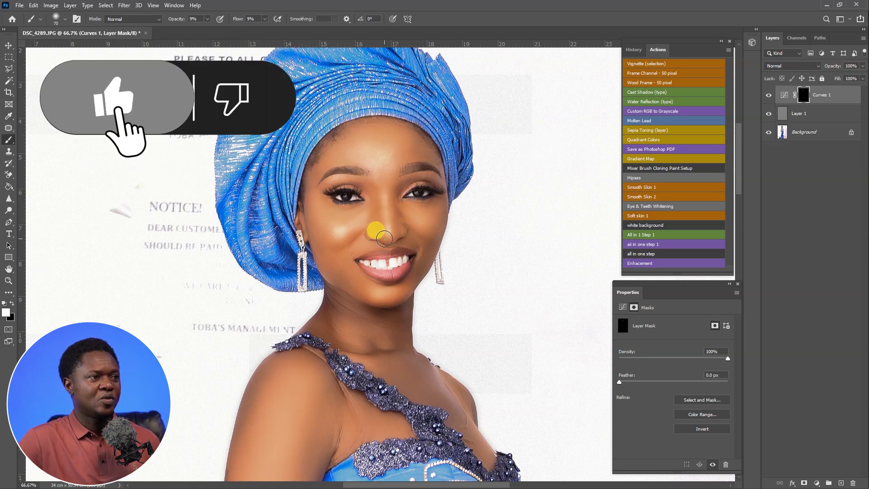
drag(385, 236, 398, 232)
mouse_move(399, 192)
mouse_down()
mouse_move(358, 135)
mouse_move(335, 150)
mouse_move(350, 129)
mouse_move(329, 136)
mouse_up()
Step: Paint the temples, forehead, sides of the face and neck on the Curves mask with a 100-pixel brush
key(bracketright)
key(bracketright)
mouse_move(320, 176)
mouse_down()
mouse_move(328, 248)
mouse_move(311, 207)
mouse_up()
mouse_move(316, 240)
mouse_down()
mouse_move(361, 128)
mouse_move(339, 154)
mouse_move(355, 139)
mouse_move(344, 156)
mouse_move(395, 132)
mouse_move(372, 119)
mouse_move(413, 160)
mouse_up()
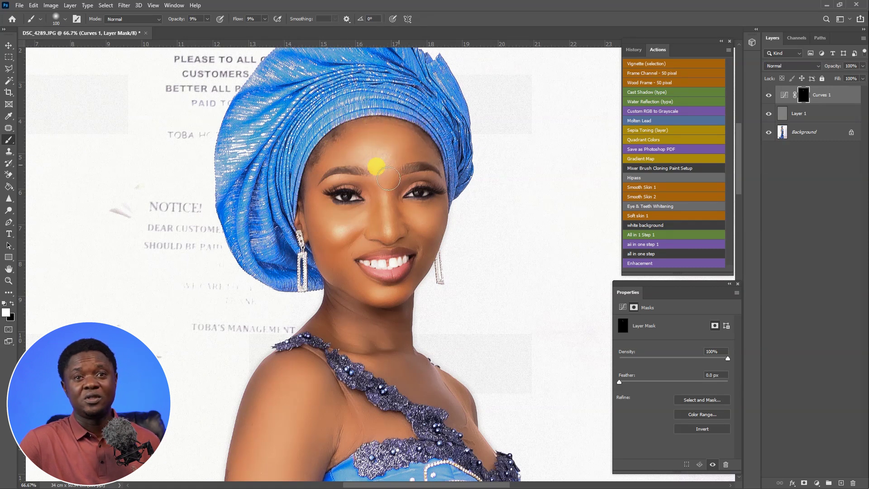
mouse_move(395, 191)
mouse_down()
mouse_move(402, 159)
mouse_move(395, 155)
mouse_move(390, 190)
mouse_move(398, 173)
mouse_move(384, 177)
mouse_move(357, 167)
mouse_up()
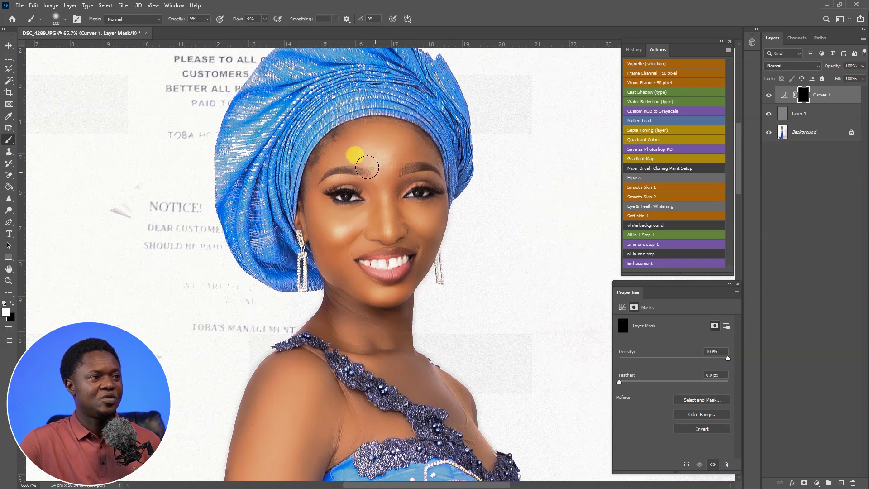
mouse_move(347, 162)
mouse_down()
mouse_move(345, 141)
mouse_move(369, 161)
mouse_move(380, 202)
mouse_move(420, 214)
mouse_move(433, 203)
mouse_move(435, 234)
mouse_move(375, 304)
mouse_move(392, 299)
mouse_move(391, 291)
mouse_move(352, 288)
mouse_move(378, 306)
mouse_move(351, 318)
mouse_move(385, 342)
mouse_move(423, 342)
mouse_up()
Step: Examine the contoured portrait from the upper body to the full figure
scroll(420, 344, down, 4)
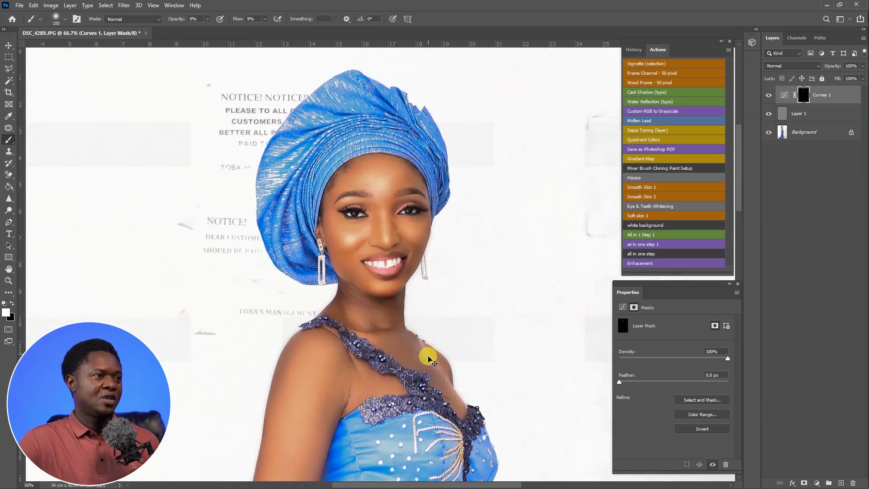
scroll(518, 379, down, 1)
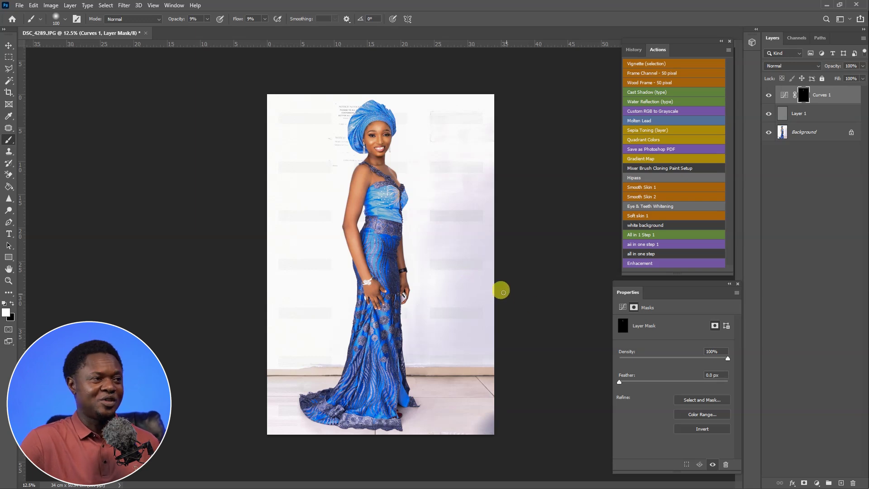
scroll(529, 293, up, 1)
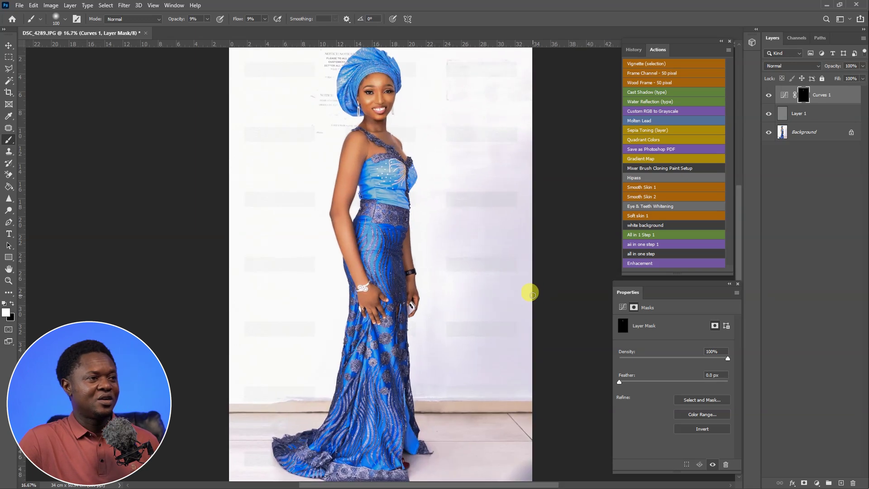
scroll(550, 304, down, 1)
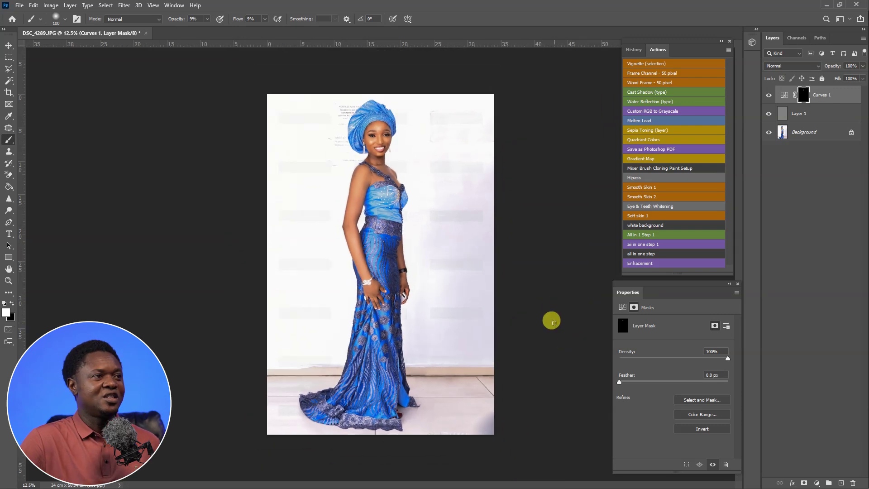